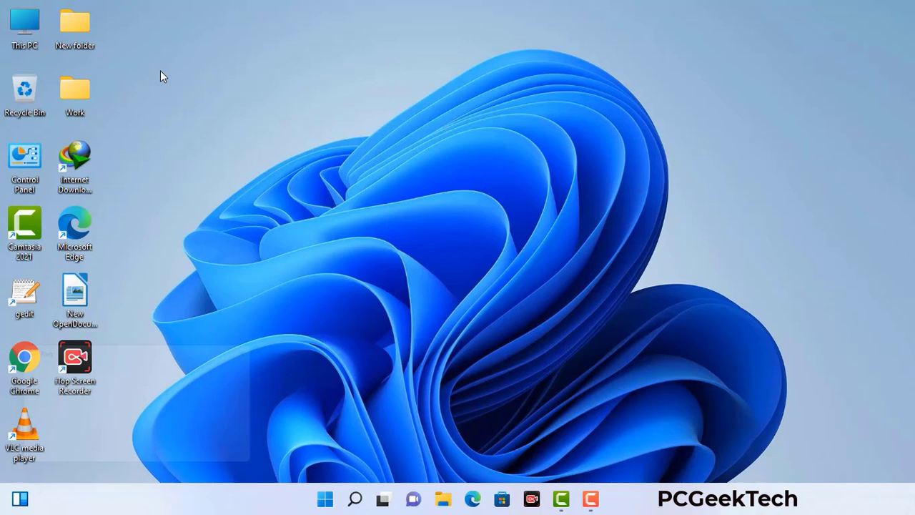
# - Open the Run prompt with msconfig and move it to the upper centre of the screen
pyautogui.press('super+r')
pyautogui.moveTo(156, 348); pyautogui.dragTo(403, 113)
# - Launch msconfig, enable Safe boot with Network on the Boot tab, apply, and restart
pyautogui.click(364, 180)
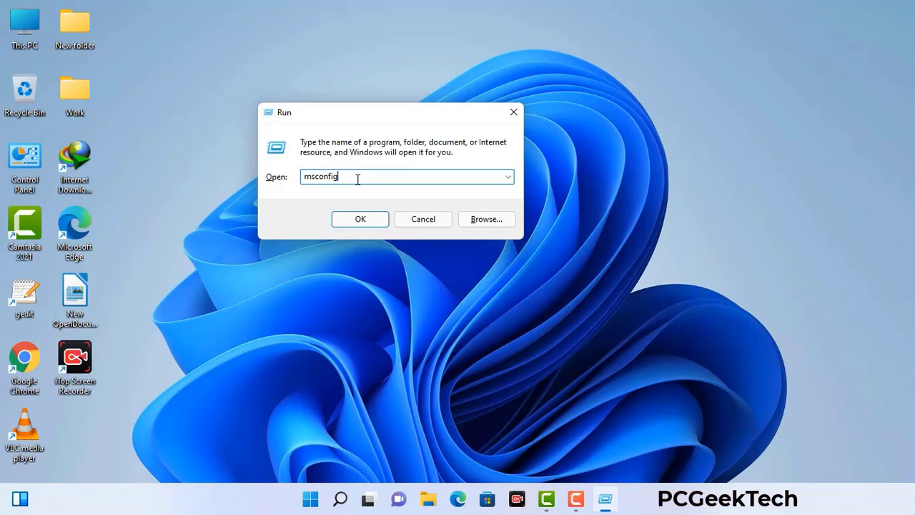
pyautogui.click(356, 220)
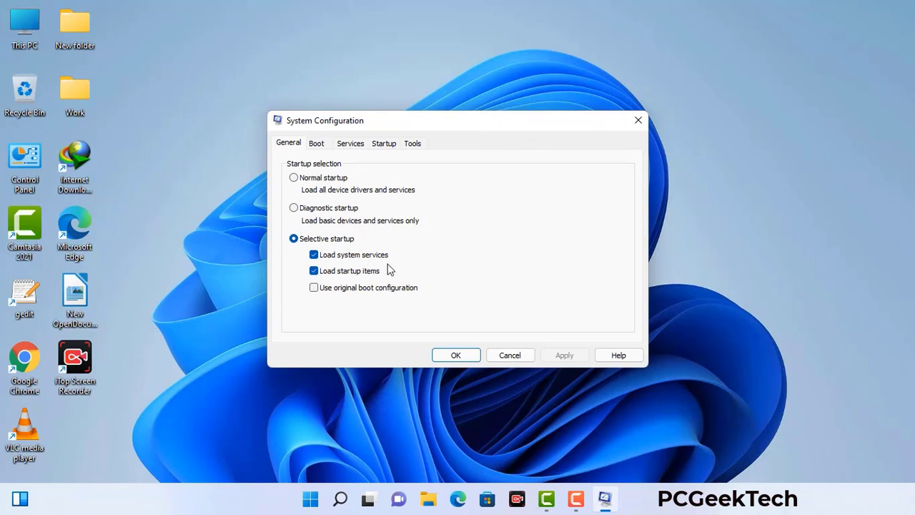
pyautogui.click(318, 146)
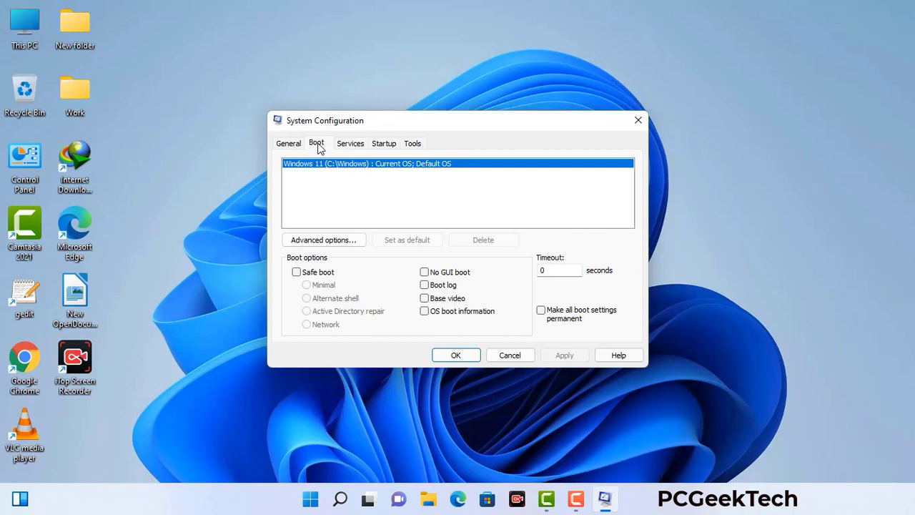
pyautogui.click(296, 273)
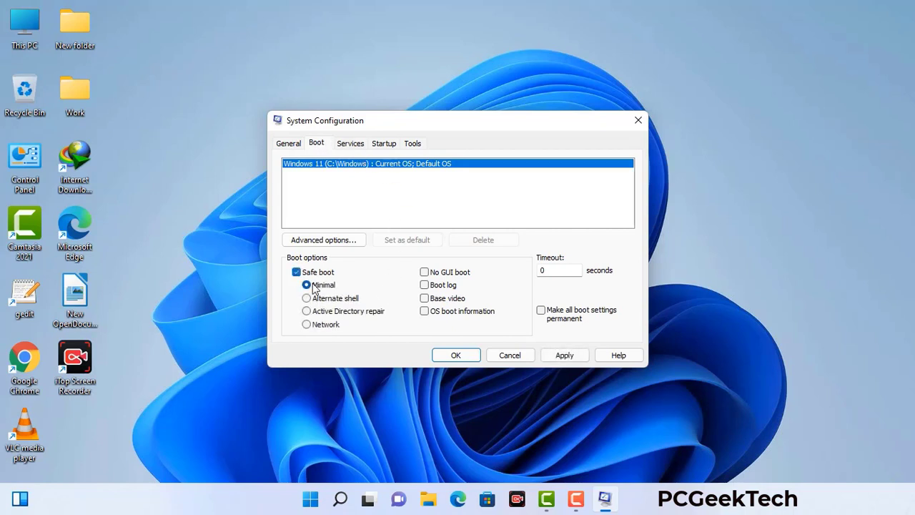
pyautogui.click(326, 326)
pyautogui.click(565, 356)
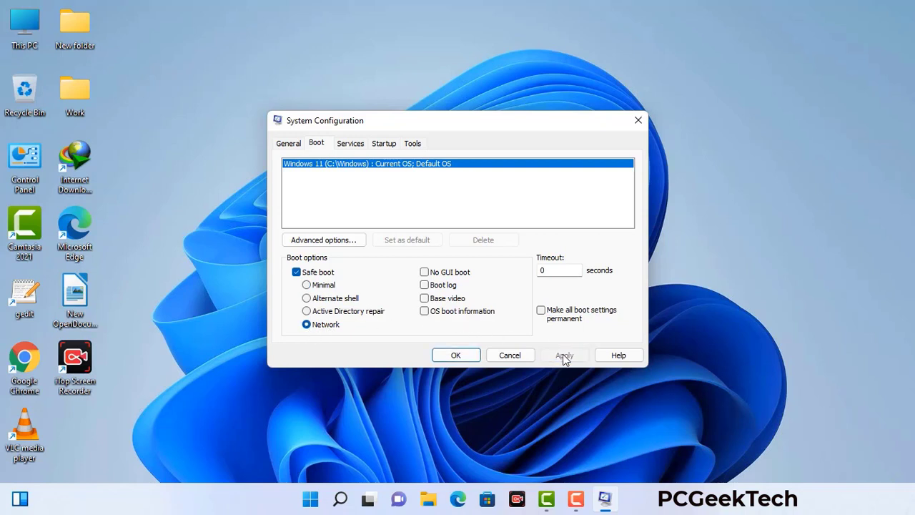
pyautogui.click(455, 357)
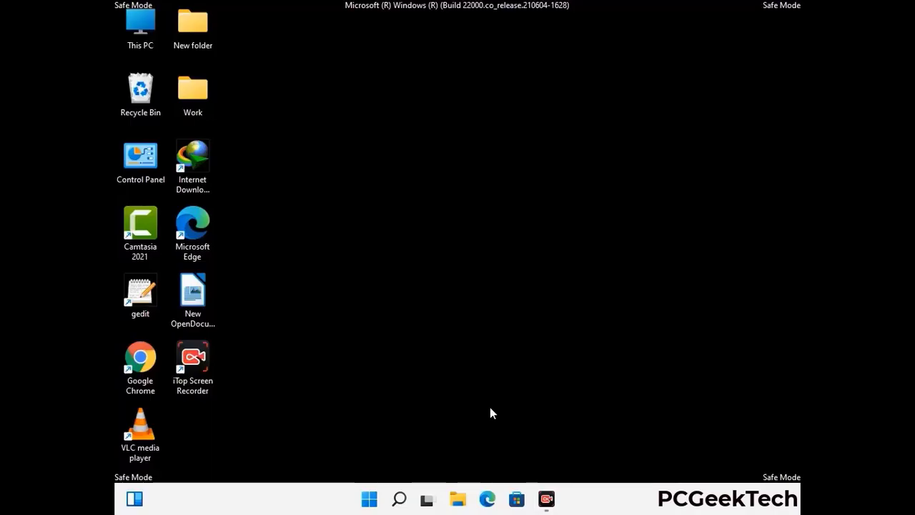
# - Set File Explorer Options to show hidden files, folders, and drives, then close Control Panel
pyautogui.doubleClick(141, 169)
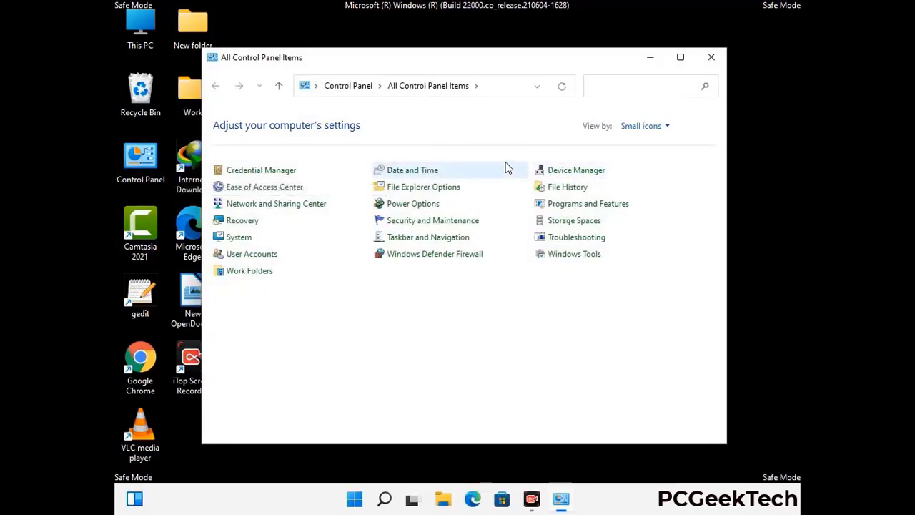
pyautogui.click(442, 191)
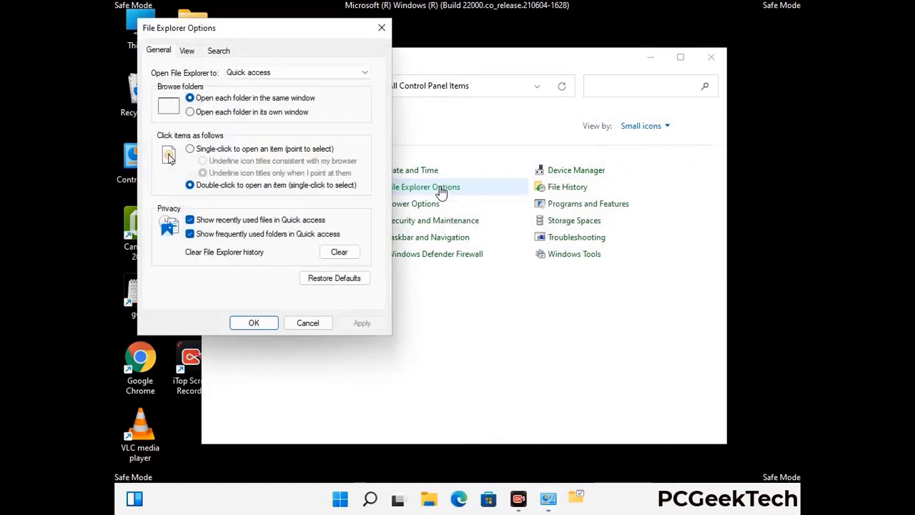
pyautogui.click(189, 51)
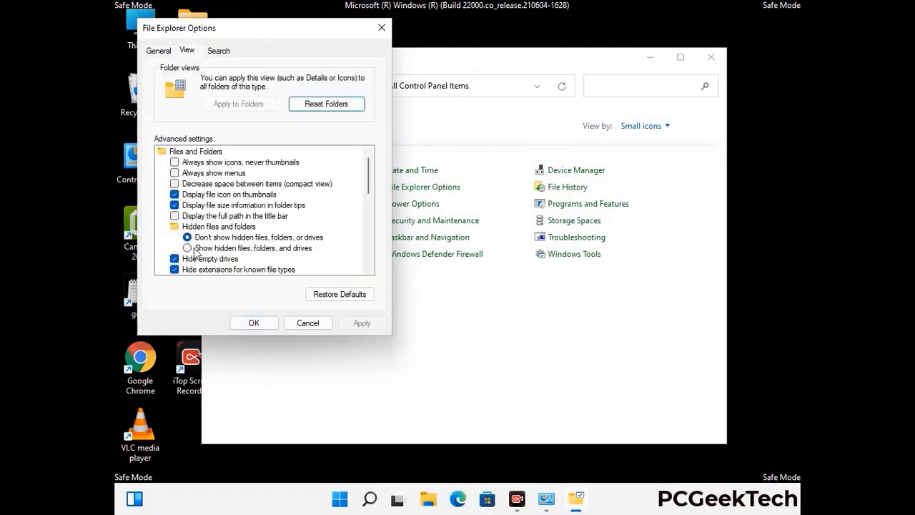
pyautogui.click(188, 249)
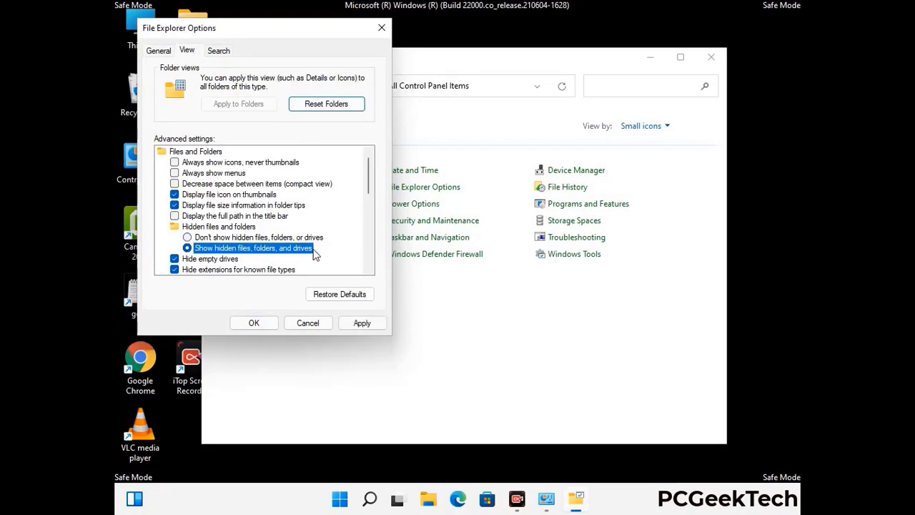
pyautogui.click(361, 323)
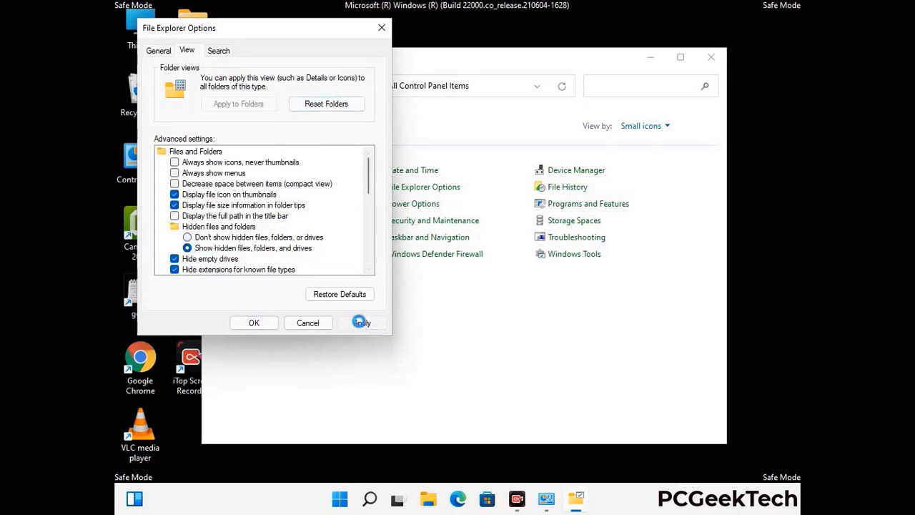
pyautogui.click(242, 325)
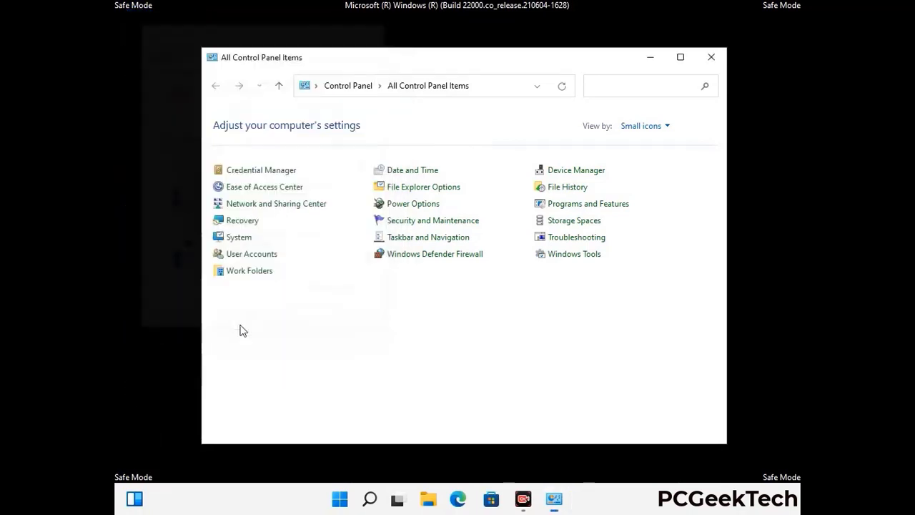
pyautogui.click(710, 63)
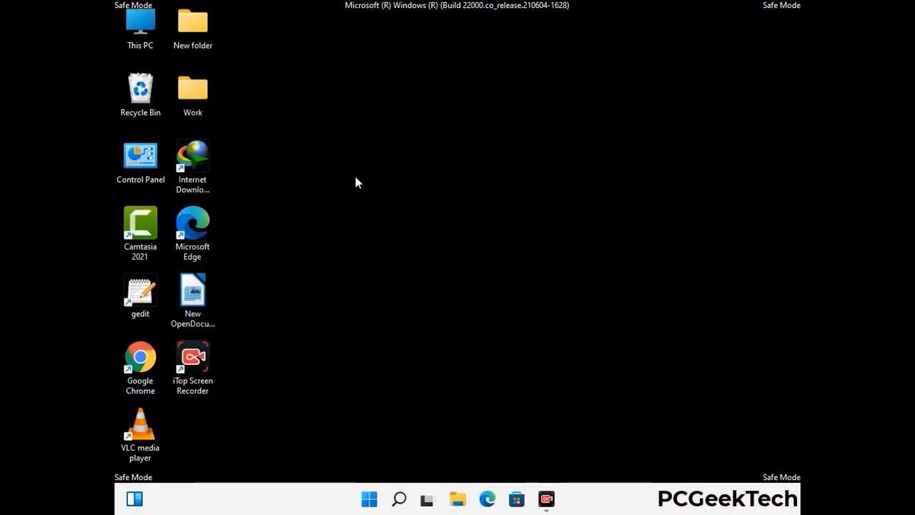
# - Browse to C:\Windows\System32\drivers\etc in File Explorer
pyautogui.doubleClick(136, 44)
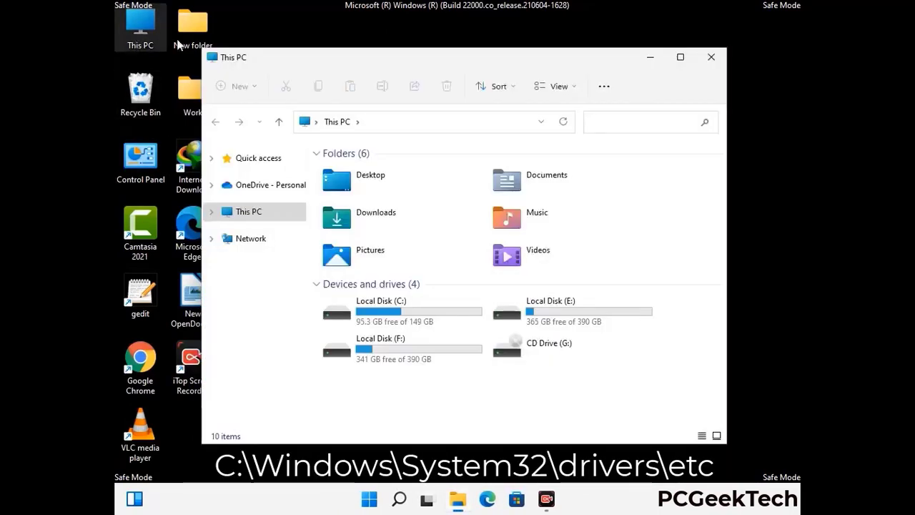
pyautogui.doubleClick(399, 312)
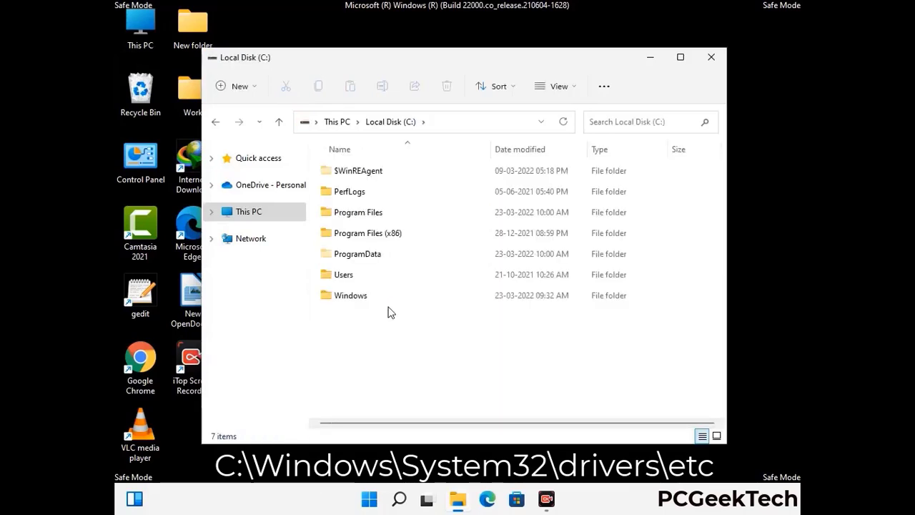
pyautogui.click(342, 296)
pyautogui.doubleClick(341, 300)
pyautogui.scroll(-5, 458, 304)
pyautogui.scroll(-12, 452, 309)
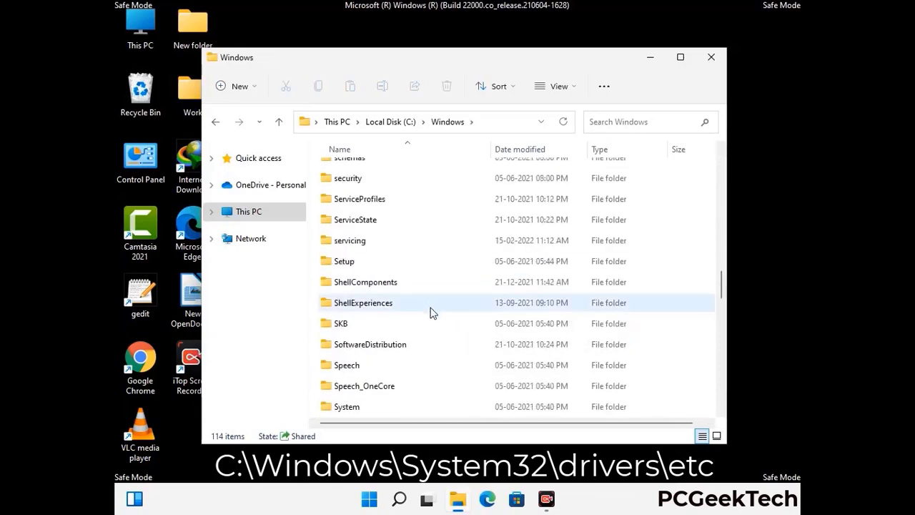
pyautogui.scroll(-3, 433, 312)
pyautogui.doubleClick(349, 301)
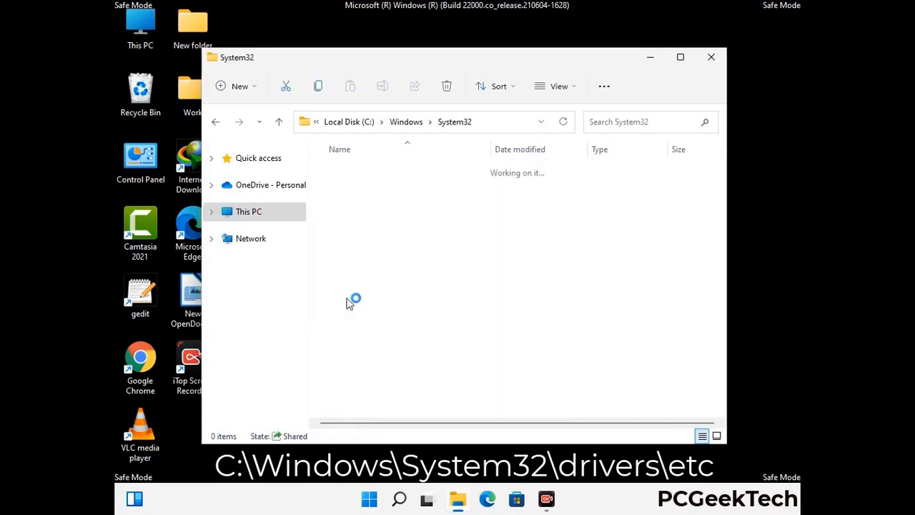
pyautogui.scroll(-5, 393, 306)
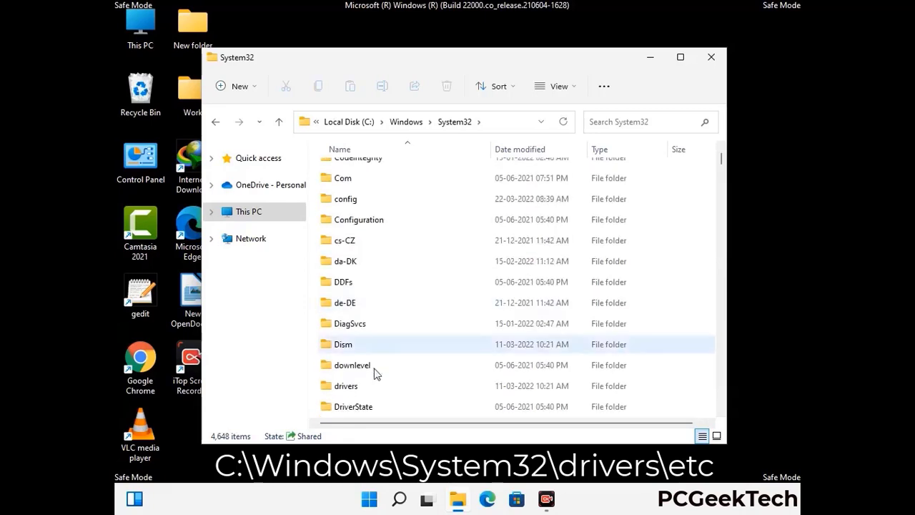
pyautogui.doubleClick(352, 389)
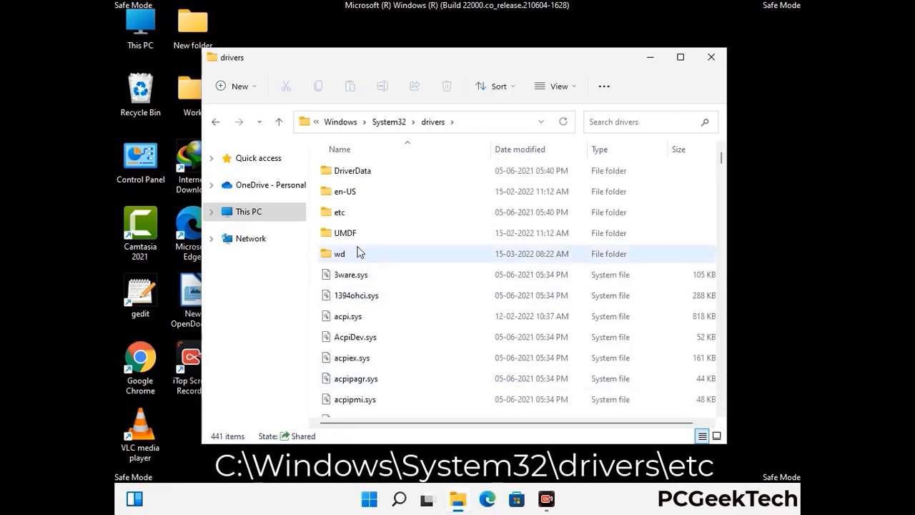
pyautogui.doubleClick(341, 213)
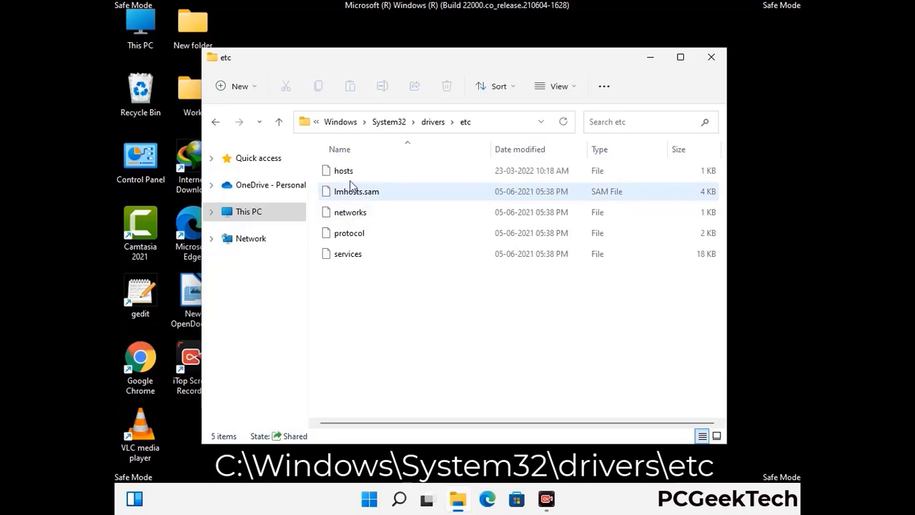
# - Open the hosts file with Notepad
pyautogui.click(350, 179)
pyautogui.doubleClick(351, 179)
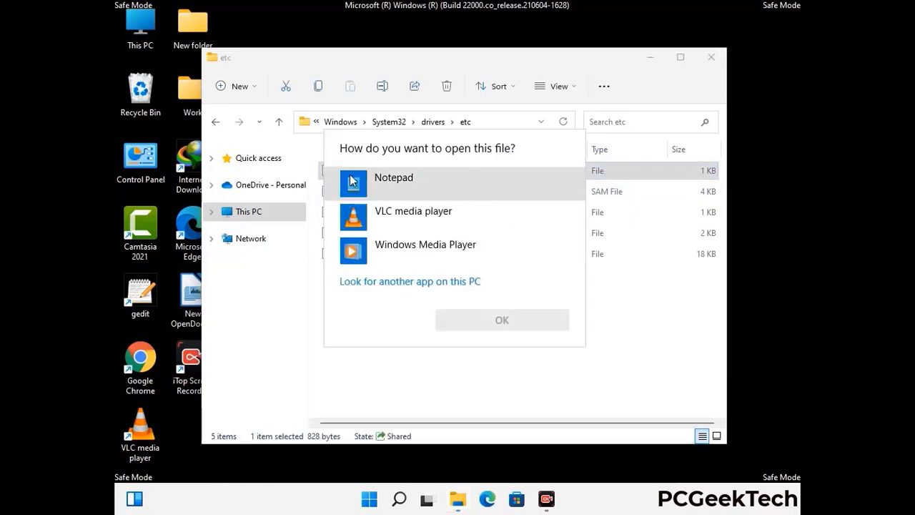
pyautogui.click(414, 181)
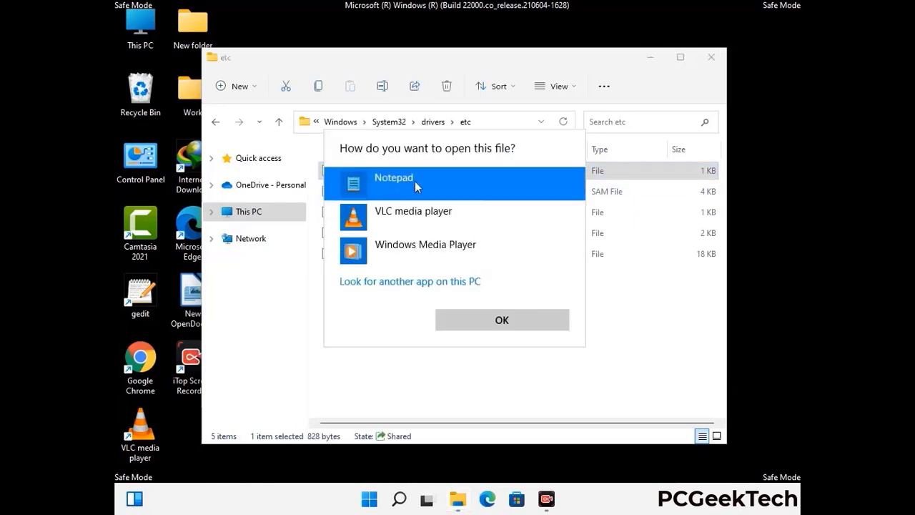
pyautogui.click(503, 322)
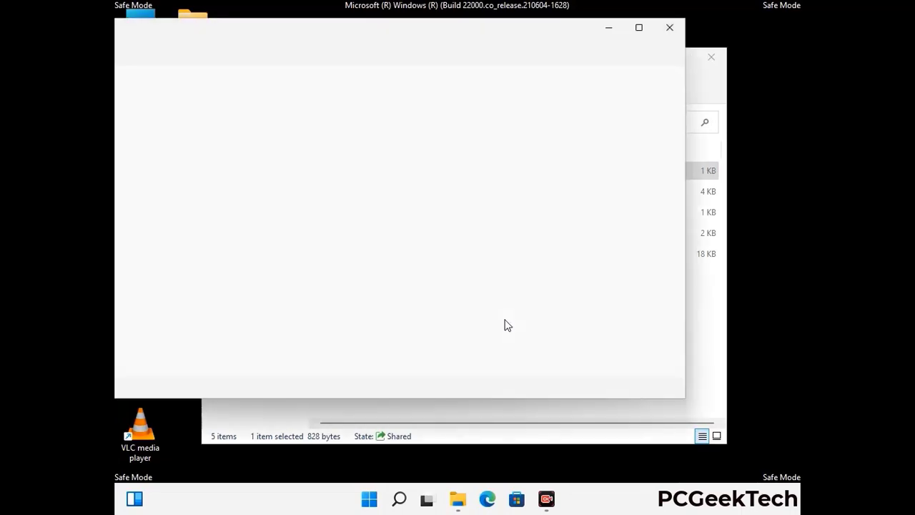
# - Add an empty line after the last localhost entry in hosts and save the file
pyautogui.moveTo(438, 41); pyautogui.dragTo(512, 48)
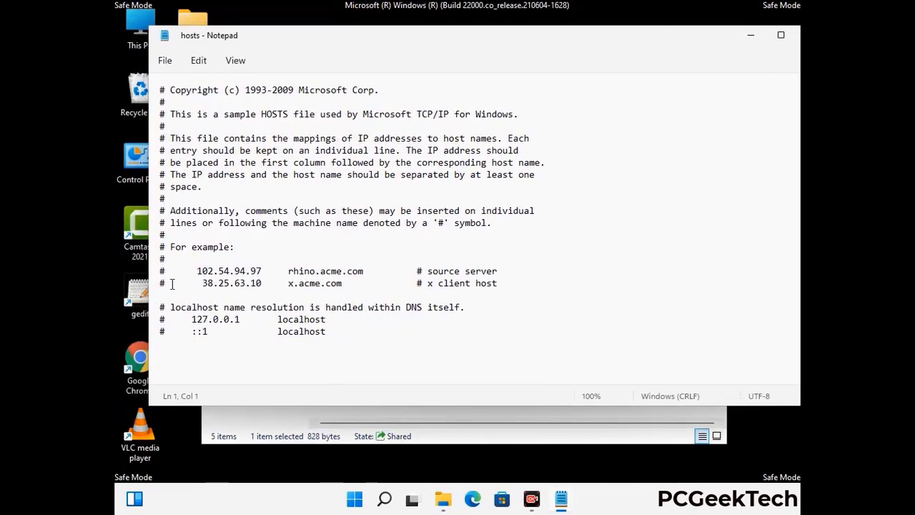
pyautogui.click(343, 336)
pyautogui.press('Return')
pyautogui.scroll(-1, 126, 331)
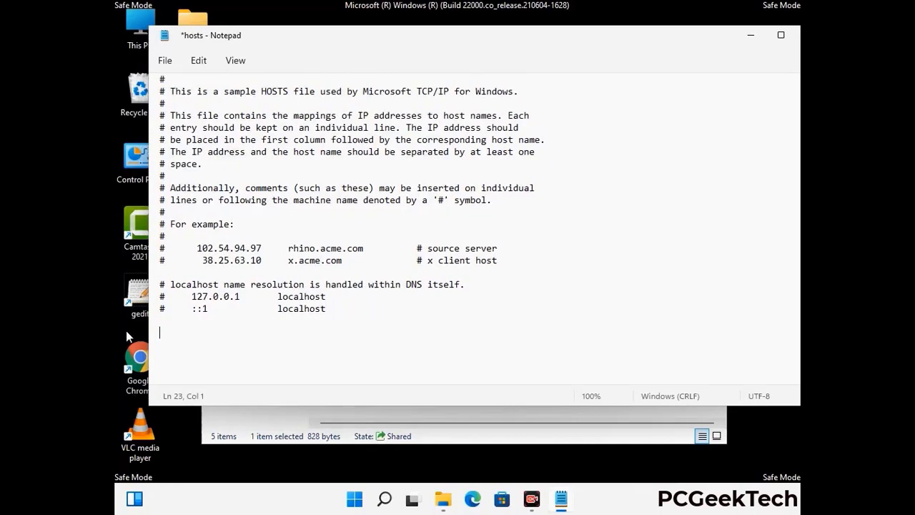
pyautogui.click(165, 61)
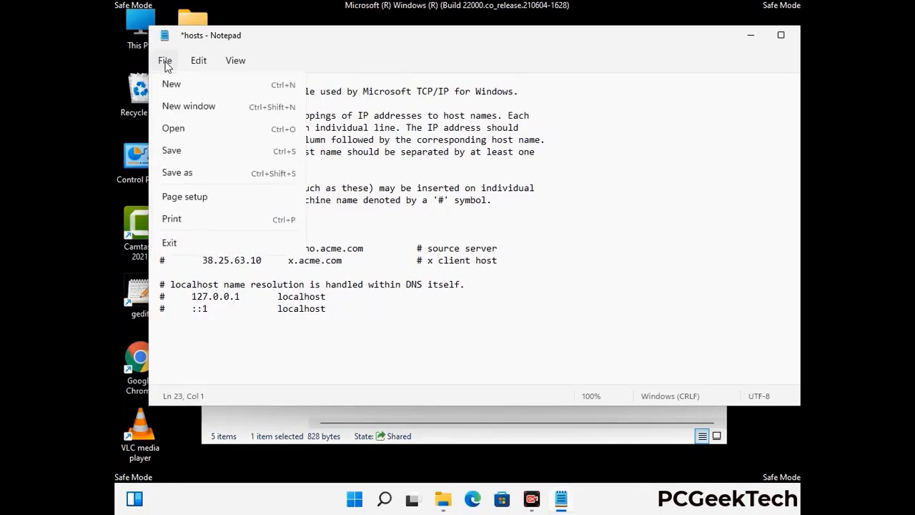
pyautogui.click(172, 152)
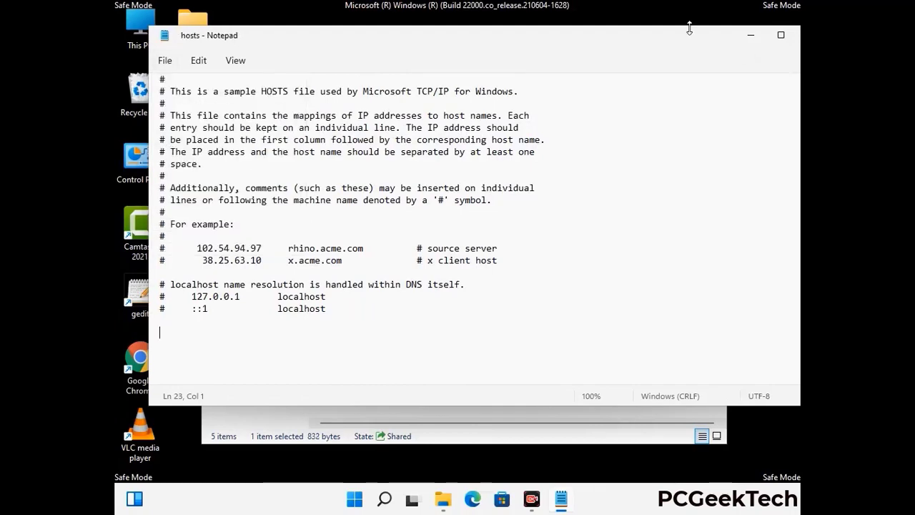
# - Close Notepad and the etc folder window
pyautogui.moveTo(691, 42); pyautogui.dragTo(588, 43)
pyautogui.click(708, 41)
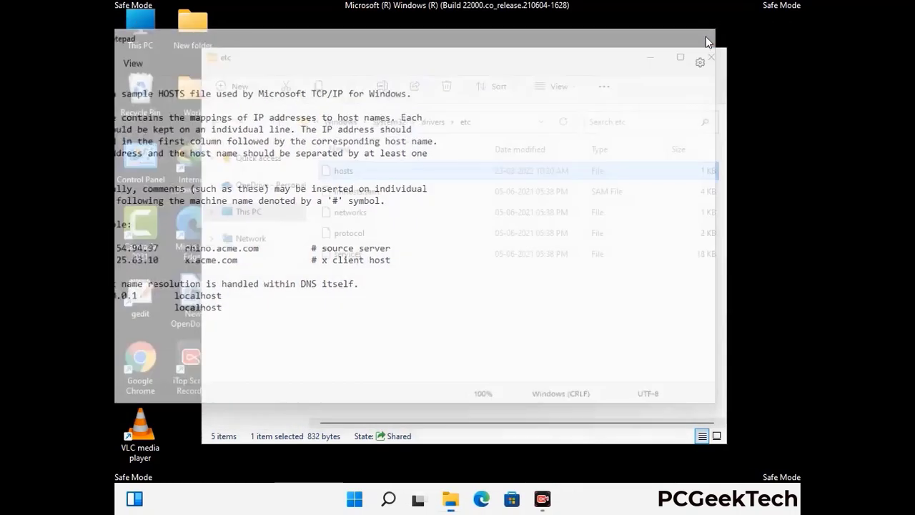
pyautogui.click(711, 56)
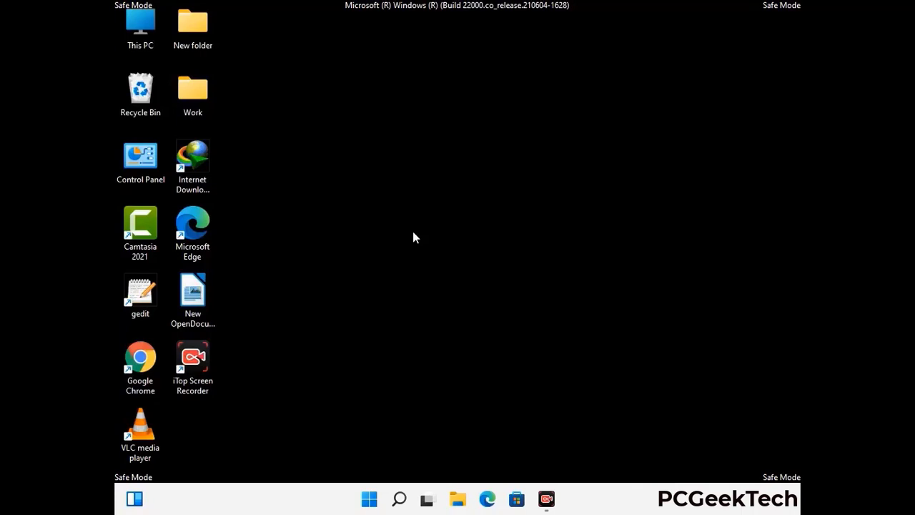
# - Open the Roaming AppData folder by running %appdata%
pyautogui.press('super+r')
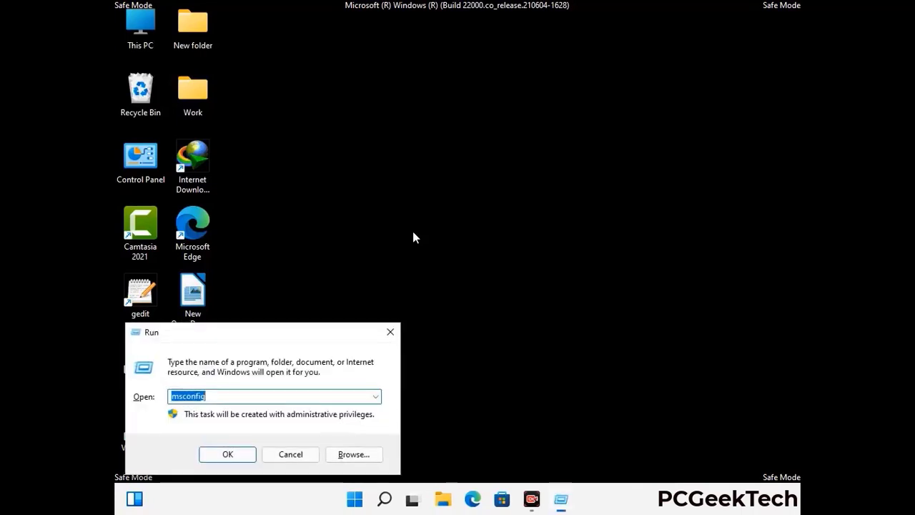
pyautogui.moveTo(262, 327); pyautogui.dragTo(425, 143)
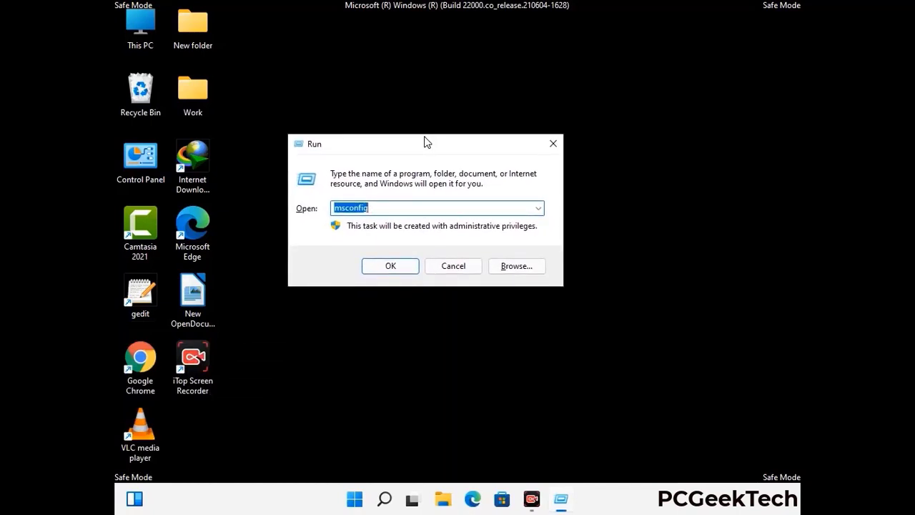
pyautogui.write('%')
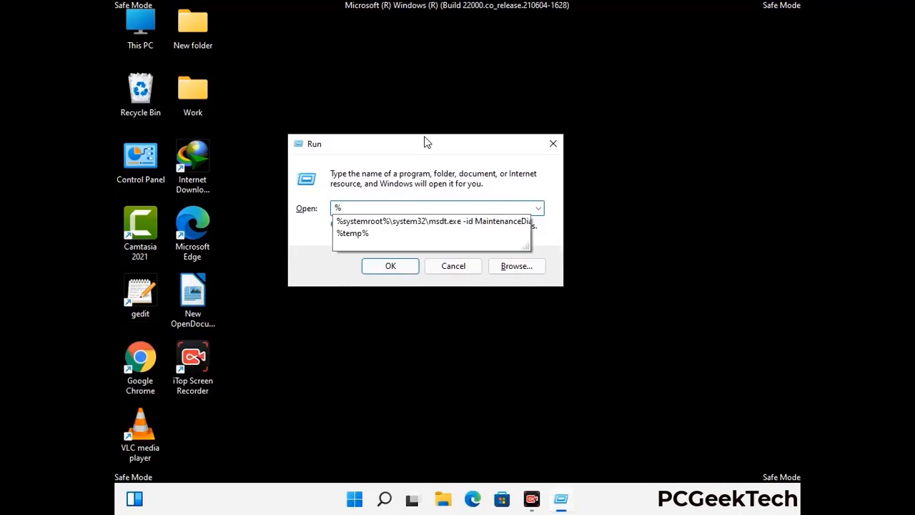
pyautogui.write('appdata%')
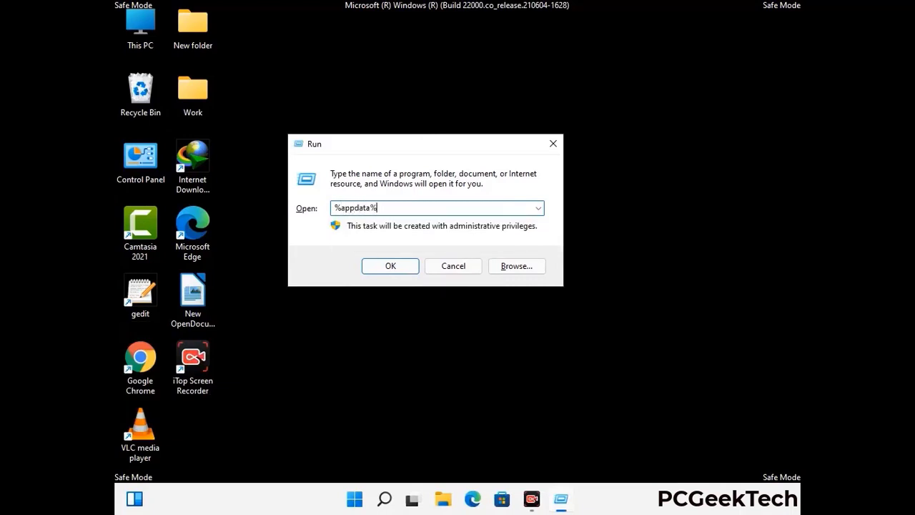
pyautogui.press('Return')
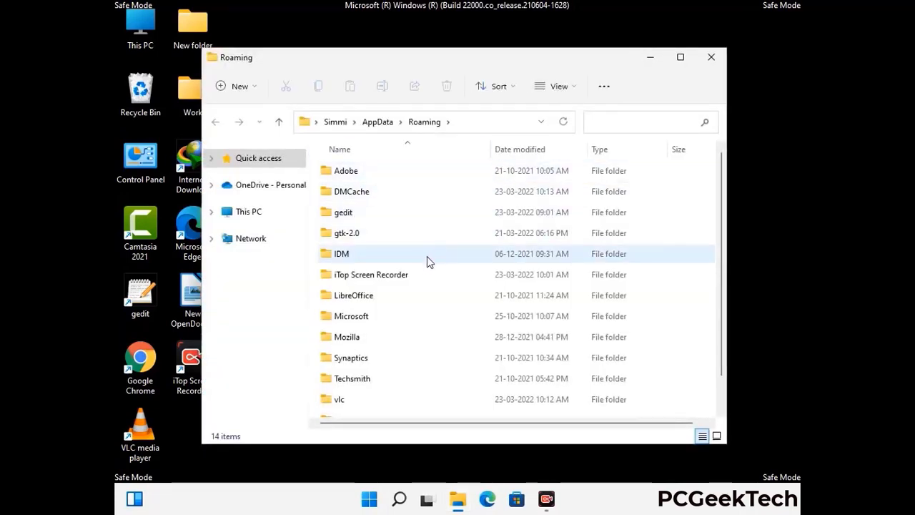
# - Delete the Zoom folder from Roaming and close the folder window
pyautogui.scroll(-1, 429, 261)
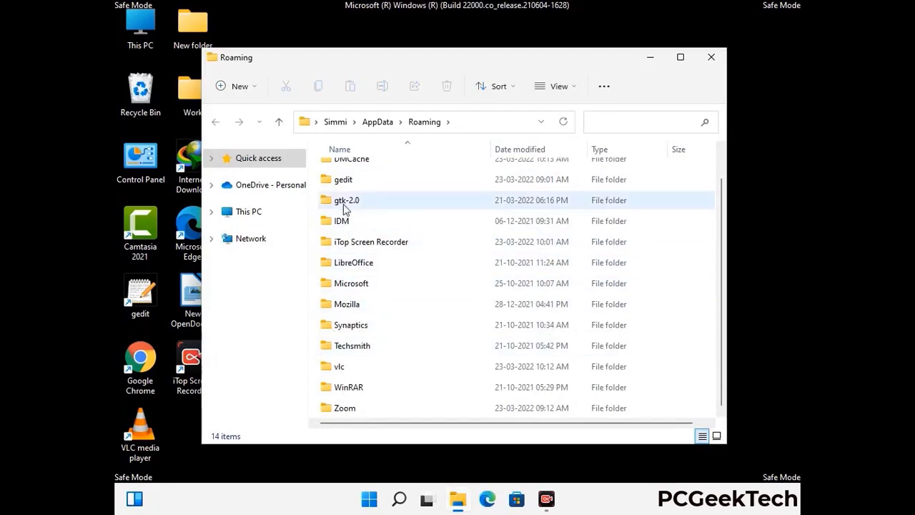
pyautogui.scroll(1, 338, 228)
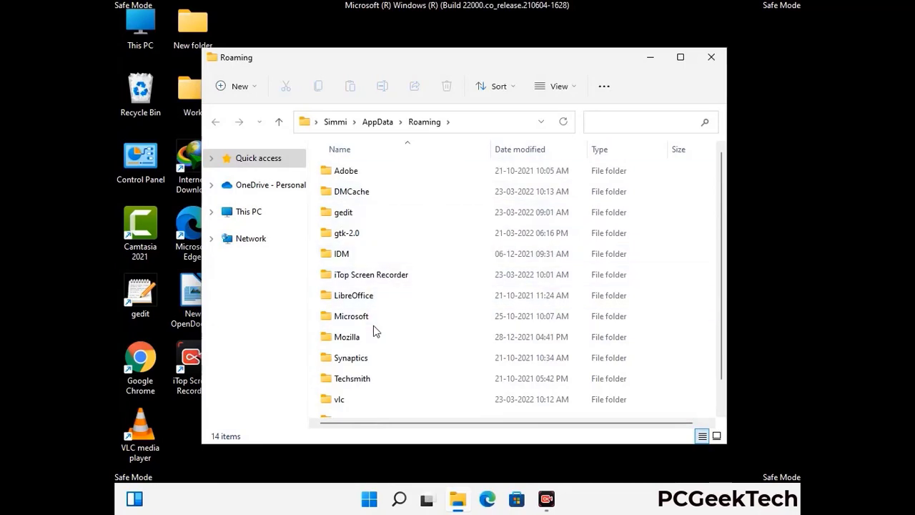
pyautogui.scroll(-1, 363, 397)
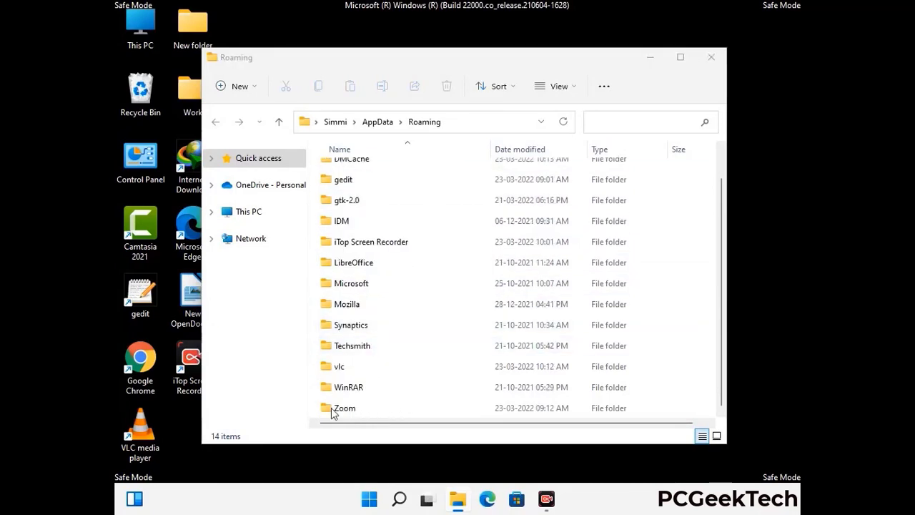
pyautogui.click(512, 403)
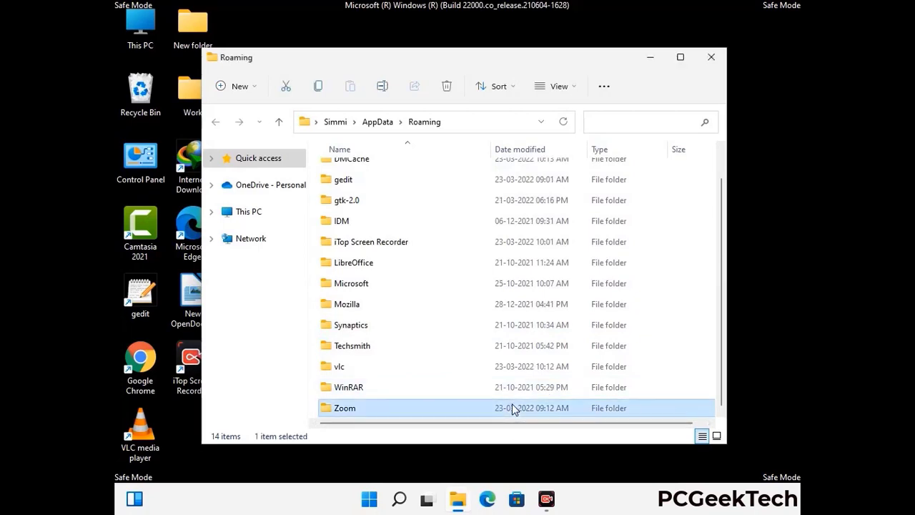
pyautogui.click(452, 90)
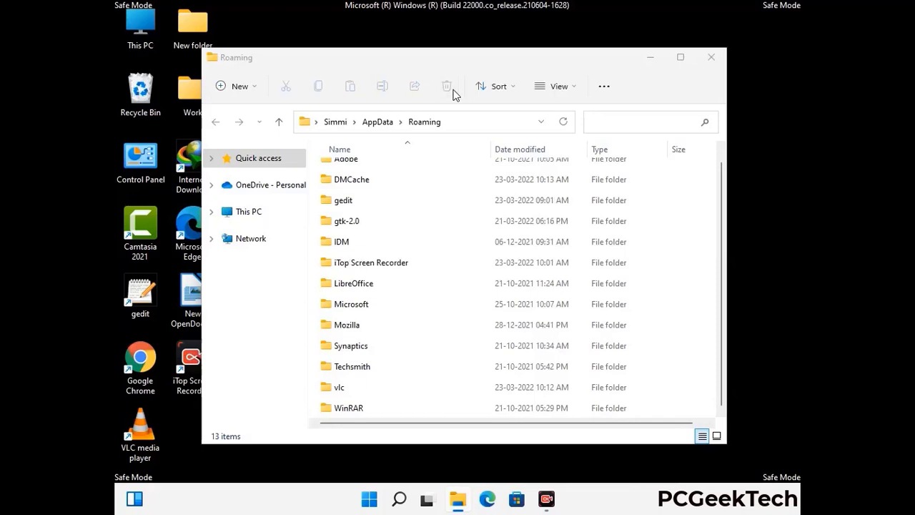
pyautogui.click(710, 63)
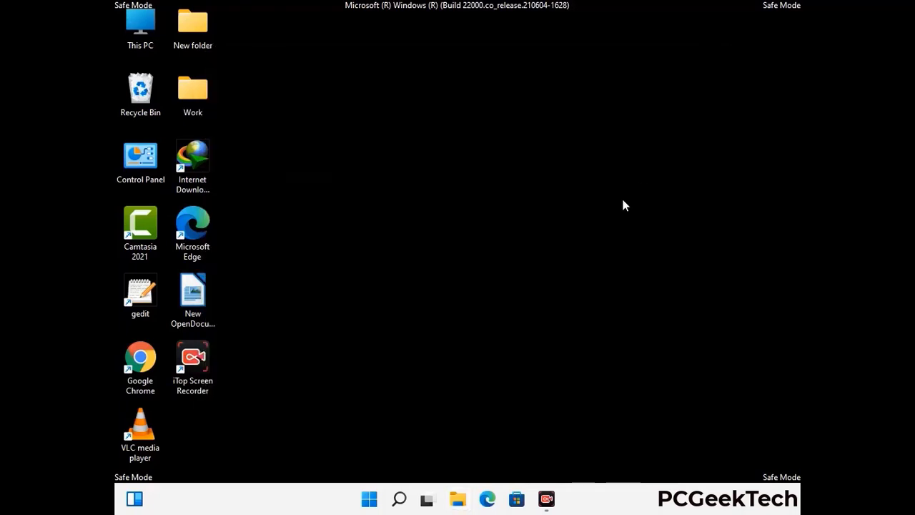
# - Open the Local AppData folder by running %LocalAppData%
pyautogui.press('super+r')
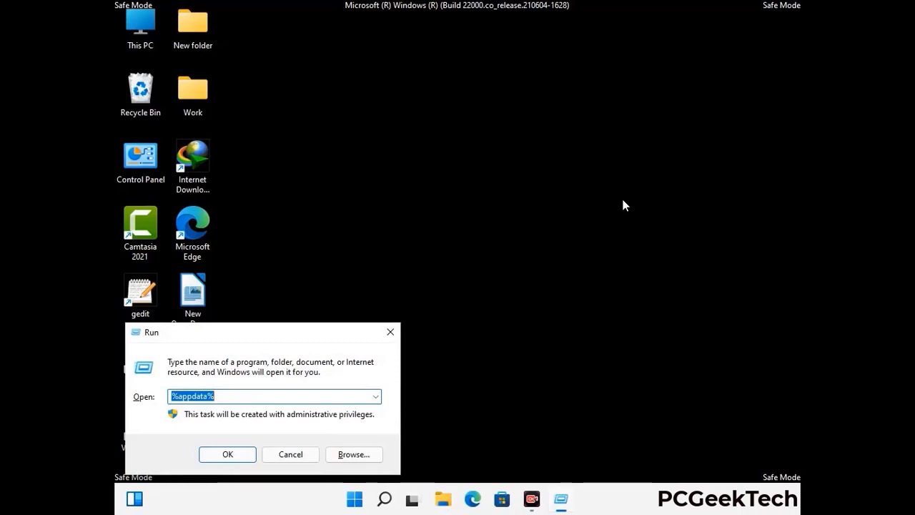
pyautogui.moveTo(286, 341); pyautogui.dragTo(480, 181)
pyautogui.write('%Local')
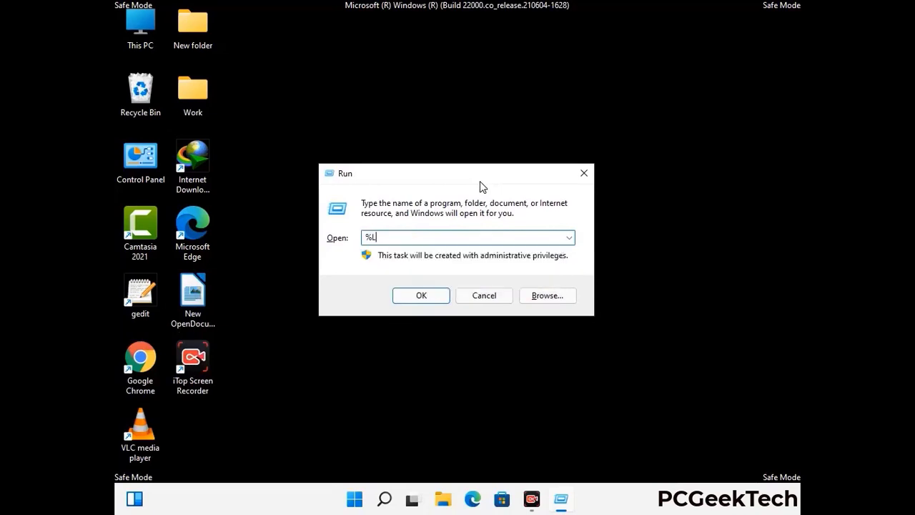
pyautogui.write('AppData%')
pyautogui.press('Return')
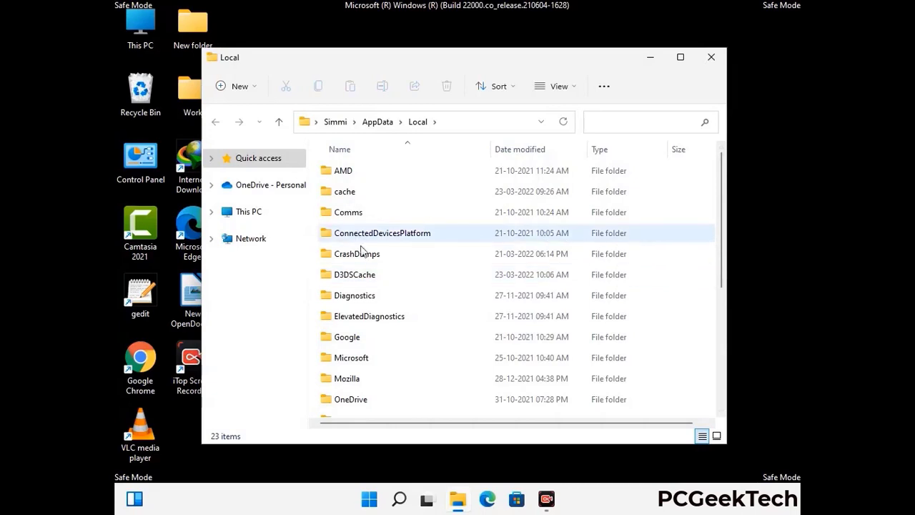
# - Delete the Mozilla folder from AppData\Local and close the folder window
pyautogui.scroll(-1, 382, 321)
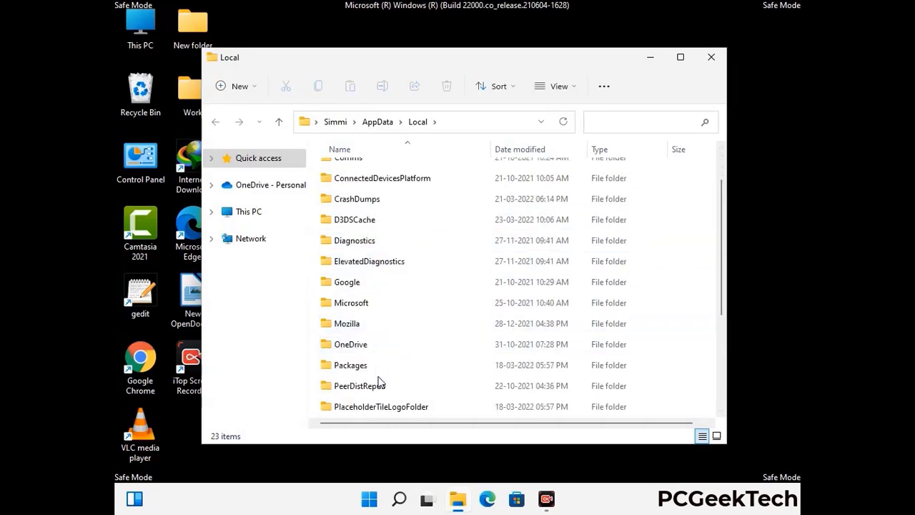
pyautogui.click(356, 326)
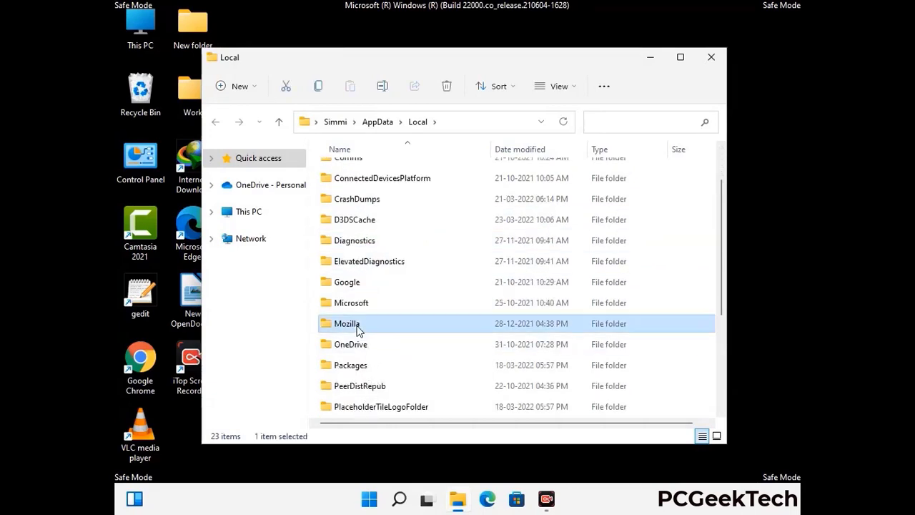
pyautogui.click(446, 93)
pyautogui.click(446, 87)
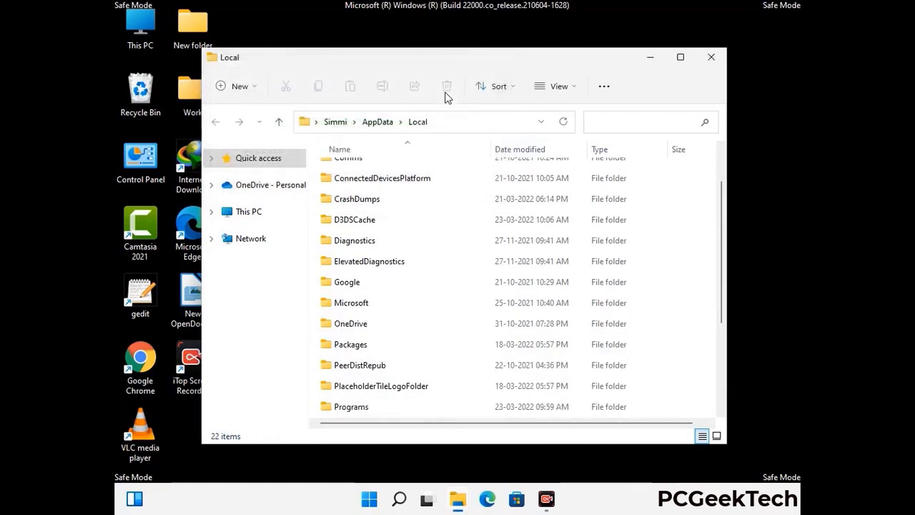
pyautogui.click(712, 65)
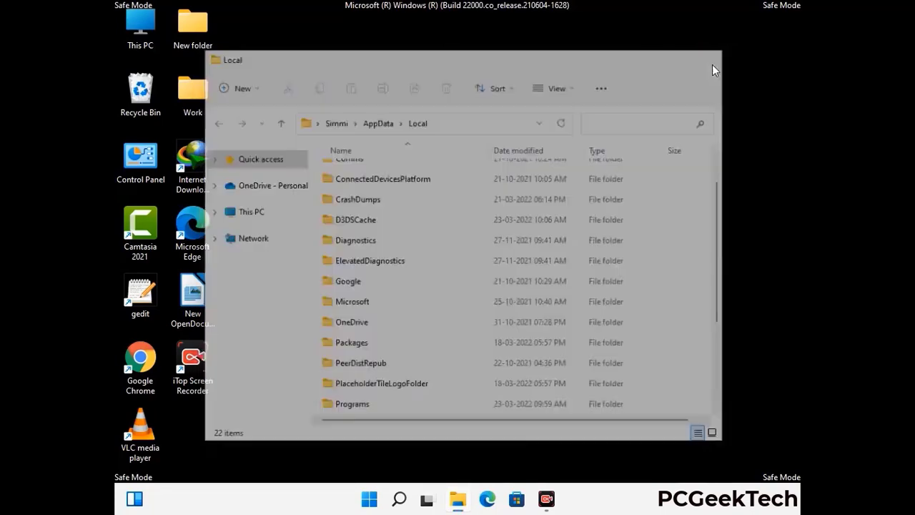
# - Open C:\ProgramData by running %ProgramData%
pyautogui.press('super+r')
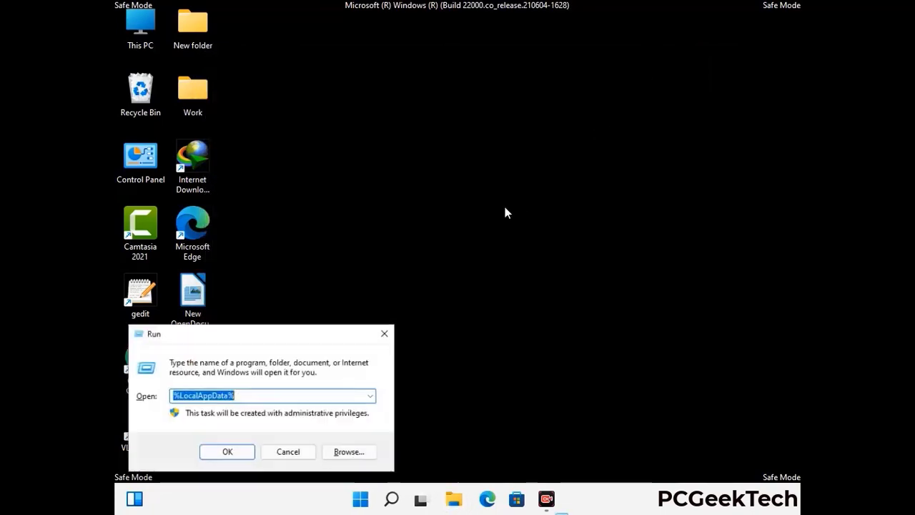
pyautogui.moveTo(234, 339); pyautogui.dragTo(419, 189)
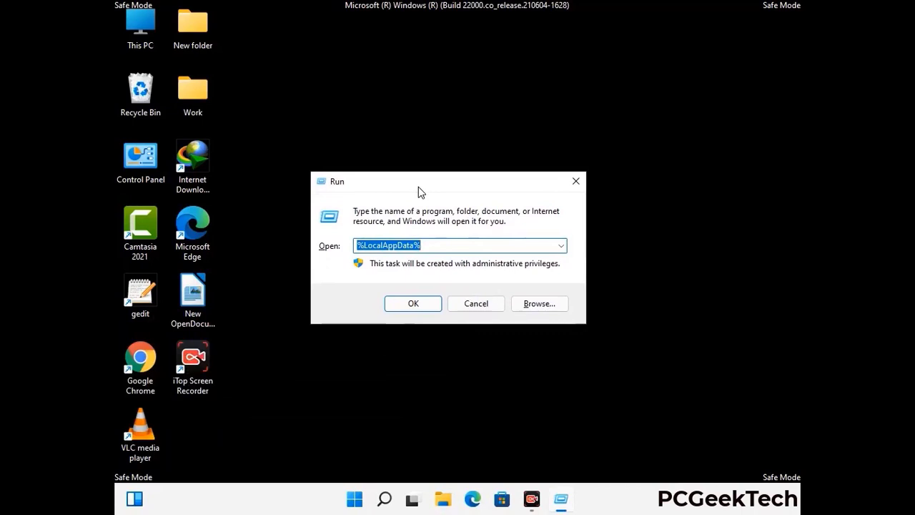
pyautogui.write('%')
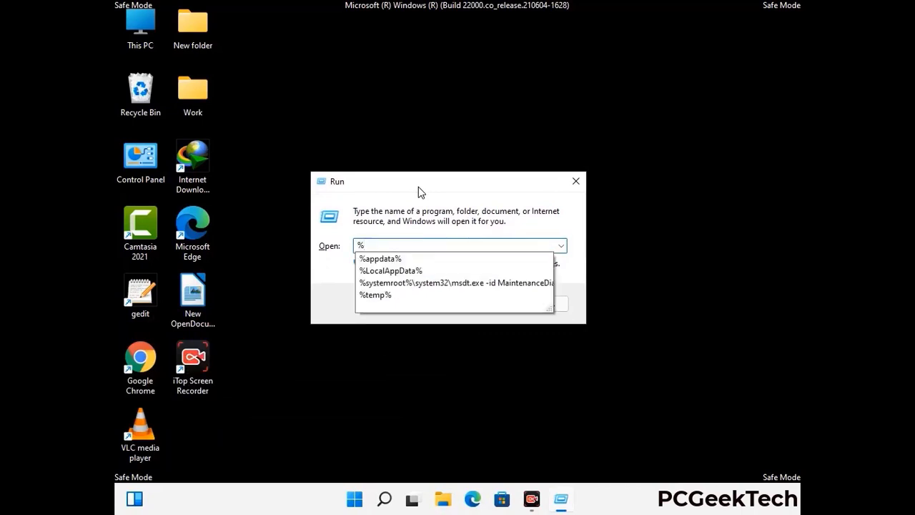
pyautogui.write('Pro')
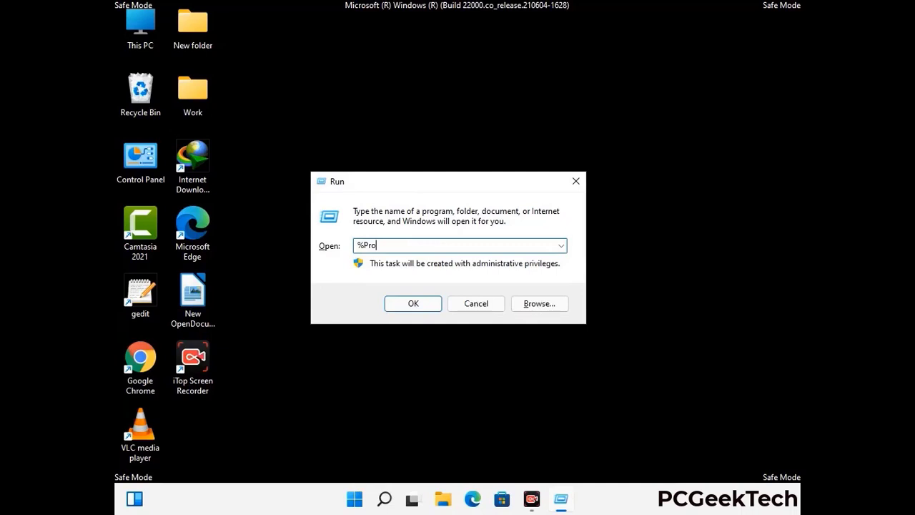
pyautogui.write('gram')
pyautogui.press('Return')
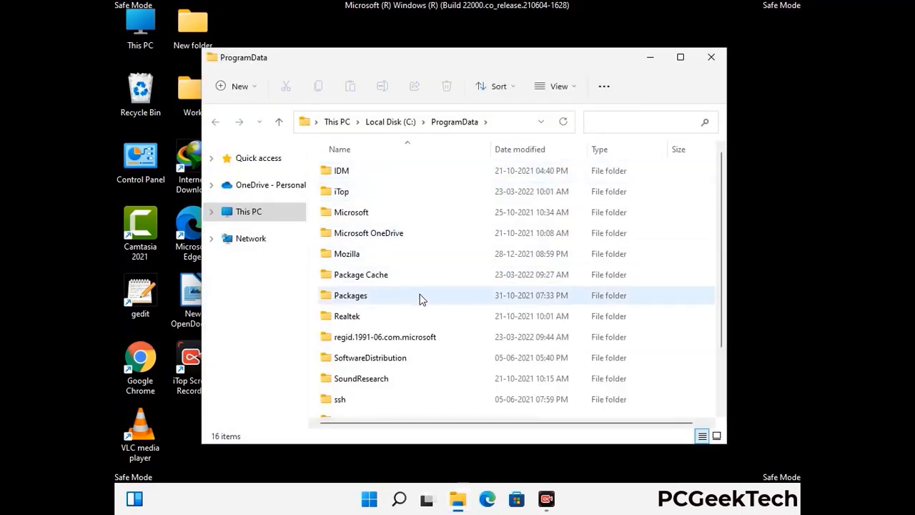
# - Delete the Mozilla folder from ProgramData and close the folder window
pyautogui.scroll(-1, 421, 303)
pyautogui.scroll(-1, 419, 307)
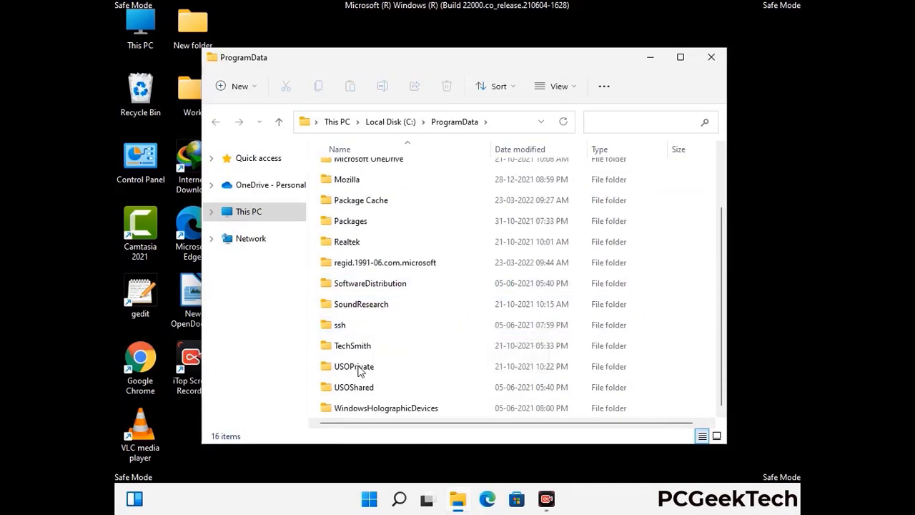
pyautogui.click(355, 180)
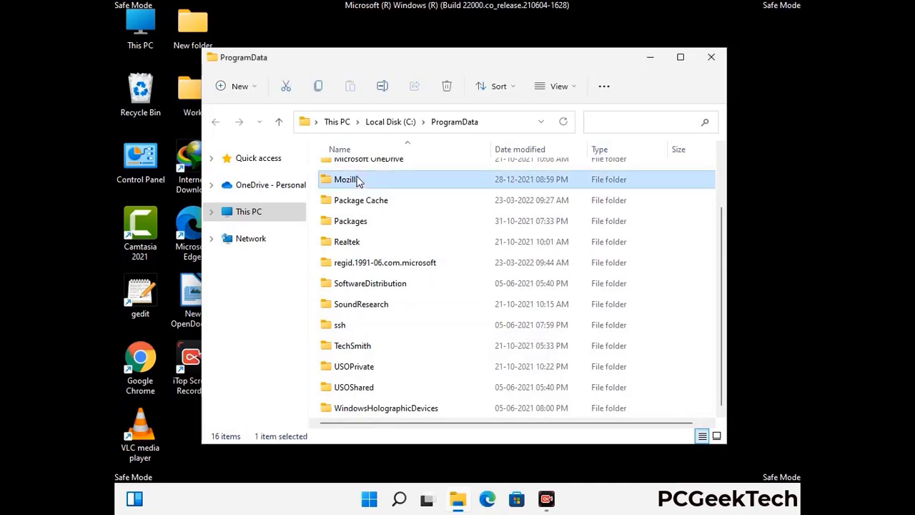
pyautogui.click(451, 87)
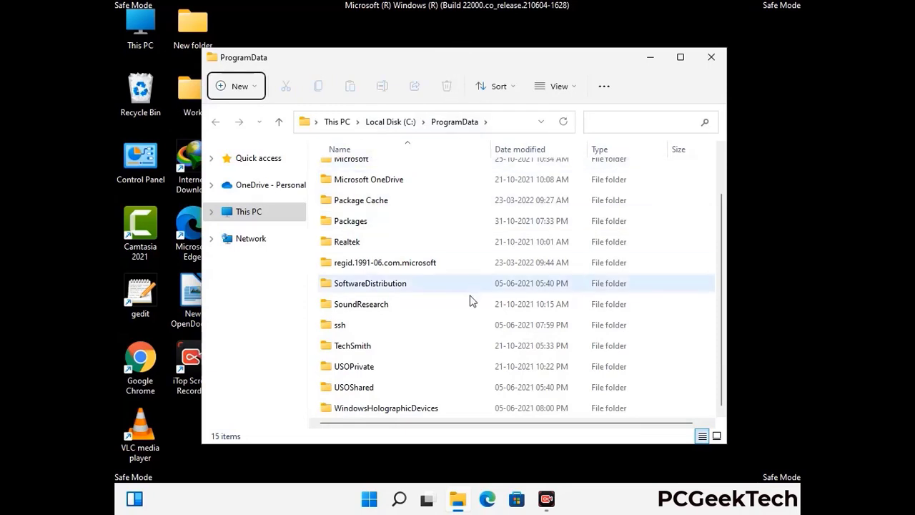
pyautogui.scroll(2, 472, 302)
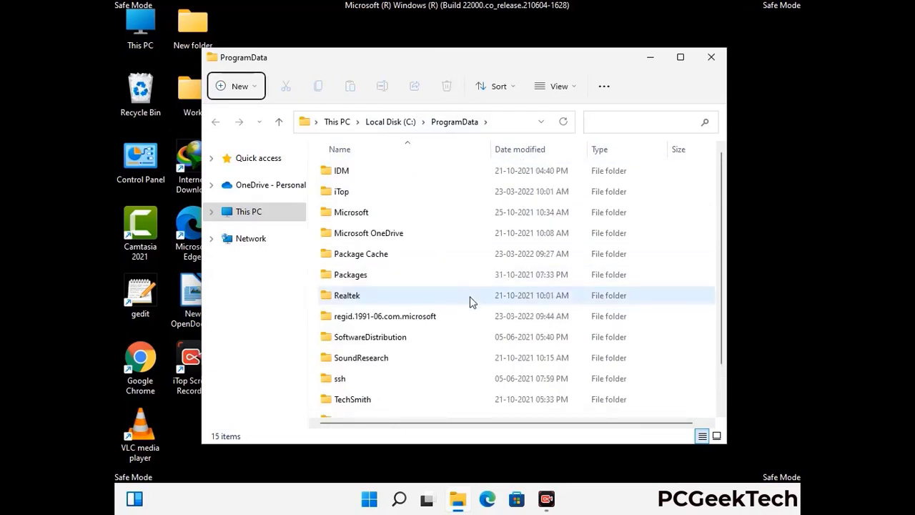
pyautogui.click(717, 56)
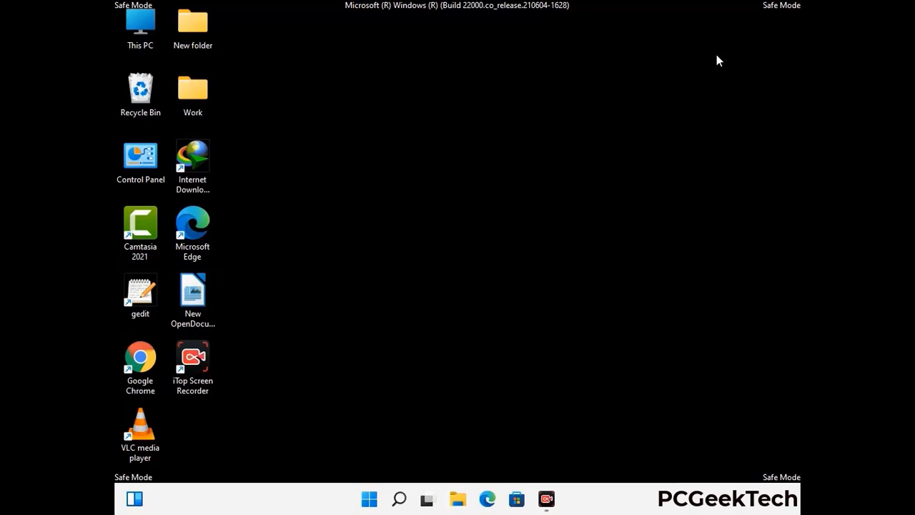
pyautogui.press('super+r')
pyautogui.moveTo(298, 332); pyautogui.dragTo(478, 185)
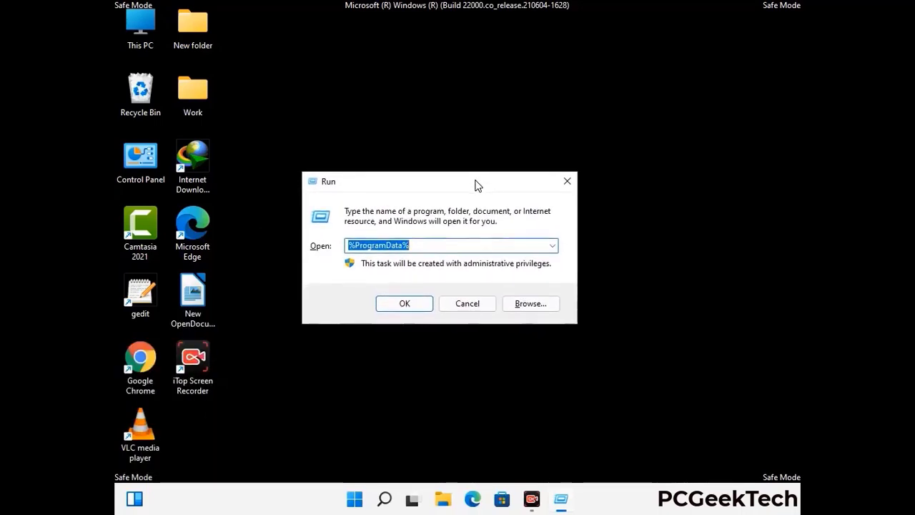
pyautogui.write('%WinDir%')
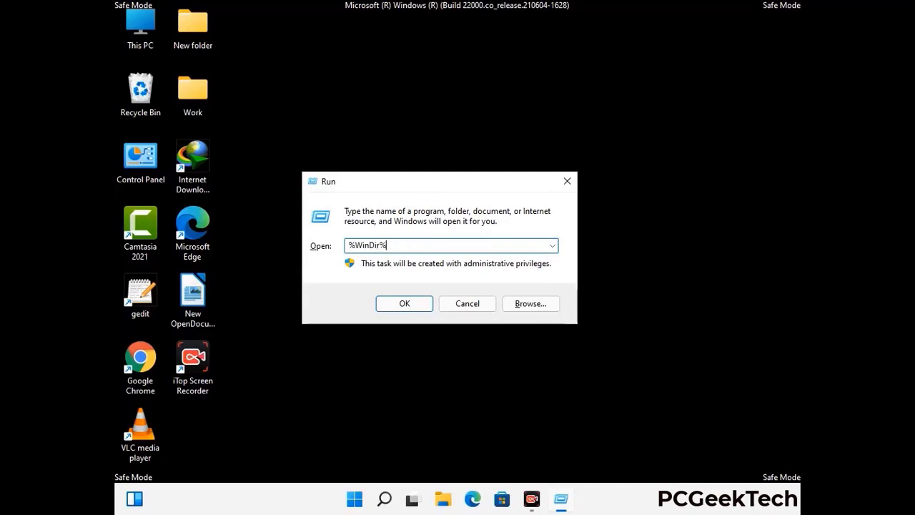
pyautogui.press('Return')
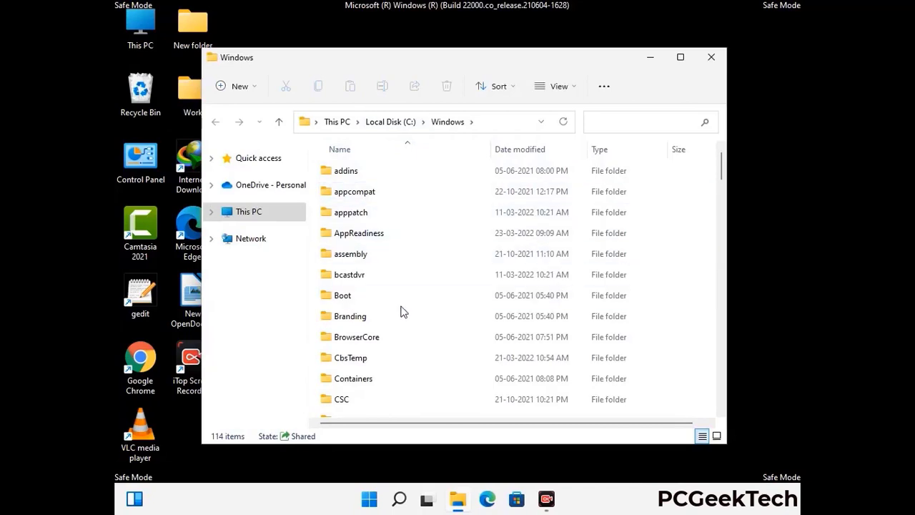
pyautogui.scroll(-1, 403, 315)
pyautogui.scroll(-2, 402, 316)
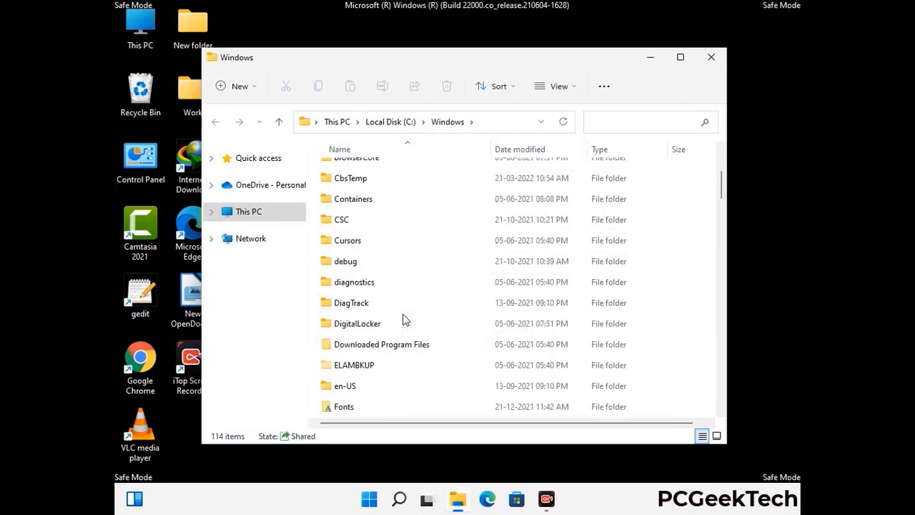
pyautogui.scroll(-1, 404, 321)
pyautogui.scroll(-5, 404, 322)
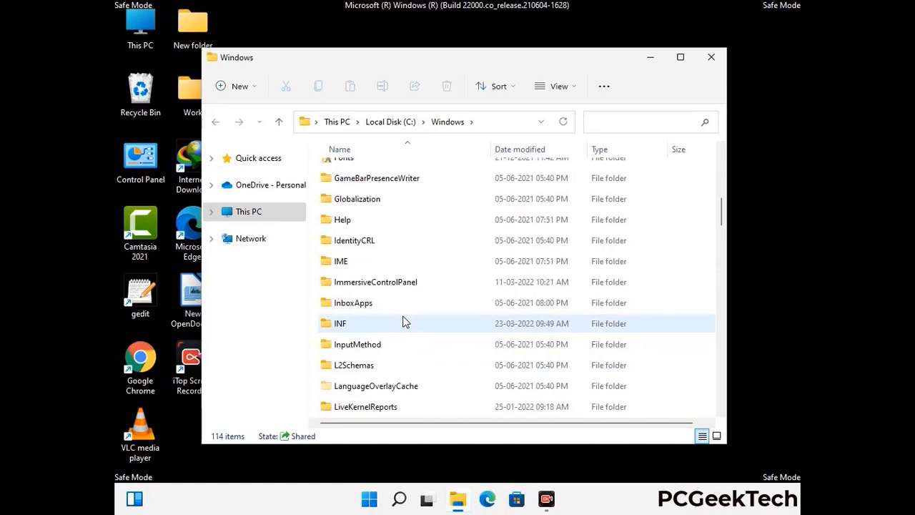
pyautogui.scroll(-4, 402, 323)
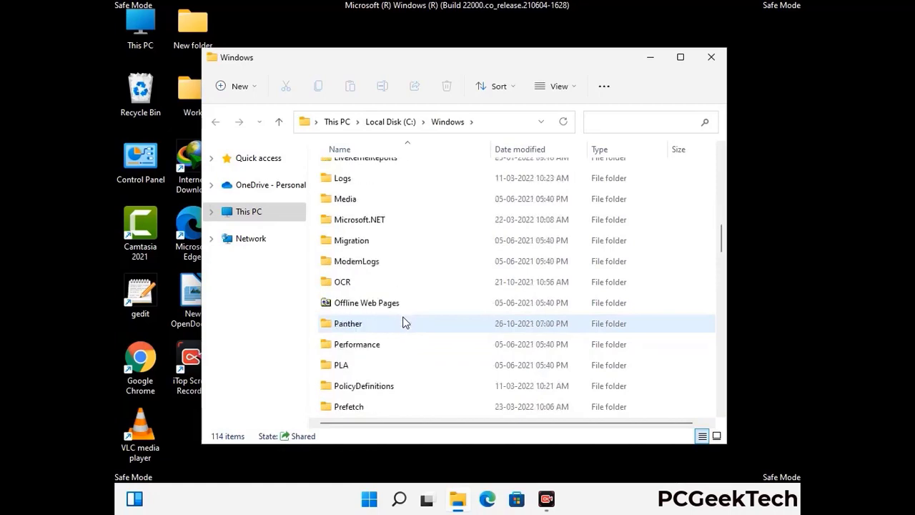
pyautogui.scroll(-6, 402, 324)
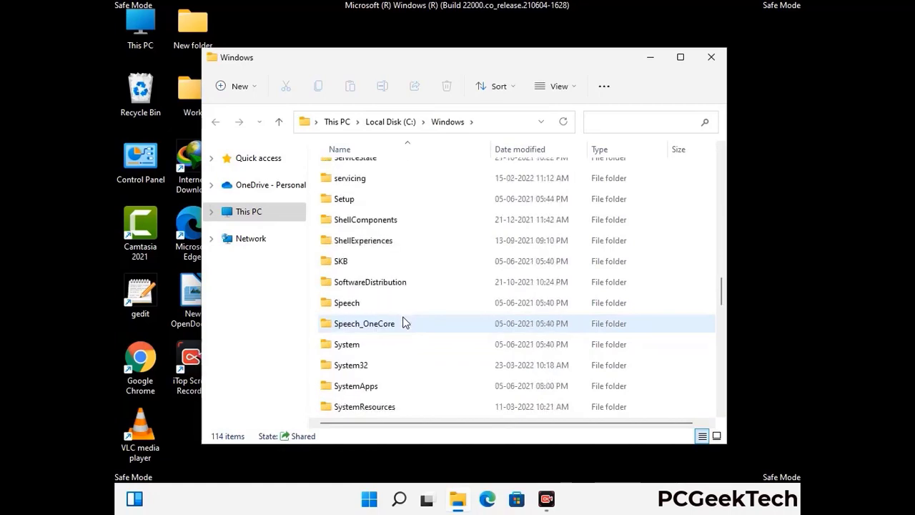
pyautogui.scroll(-1, 403, 323)
pyautogui.scroll(-7, 403, 323)
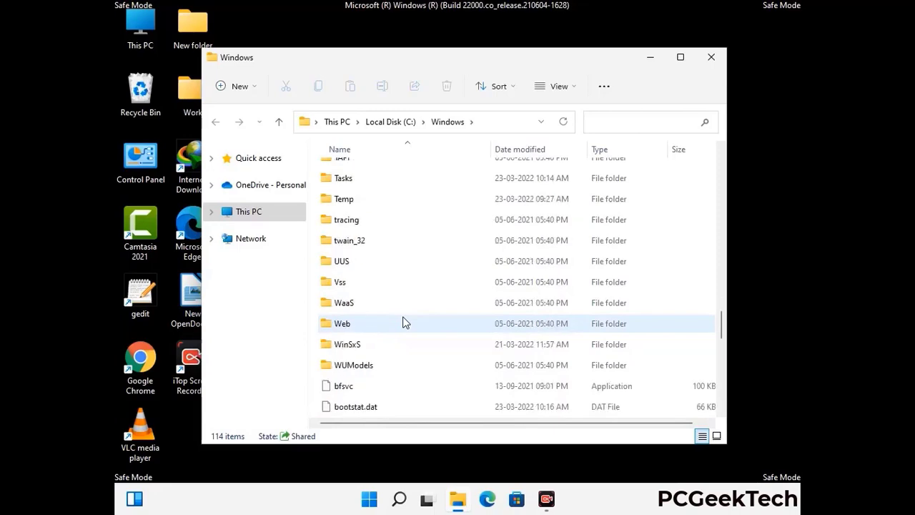
pyautogui.scroll(-6, 403, 323)
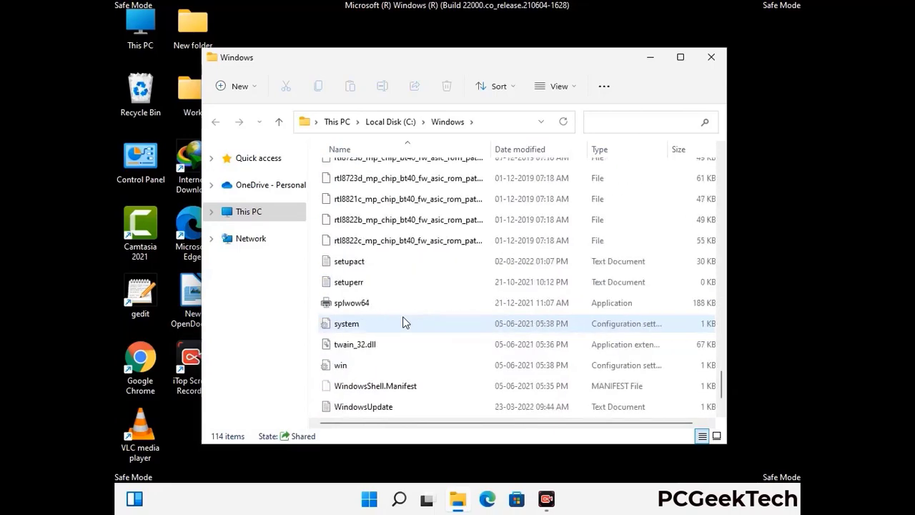
pyautogui.scroll(12, 402, 323)
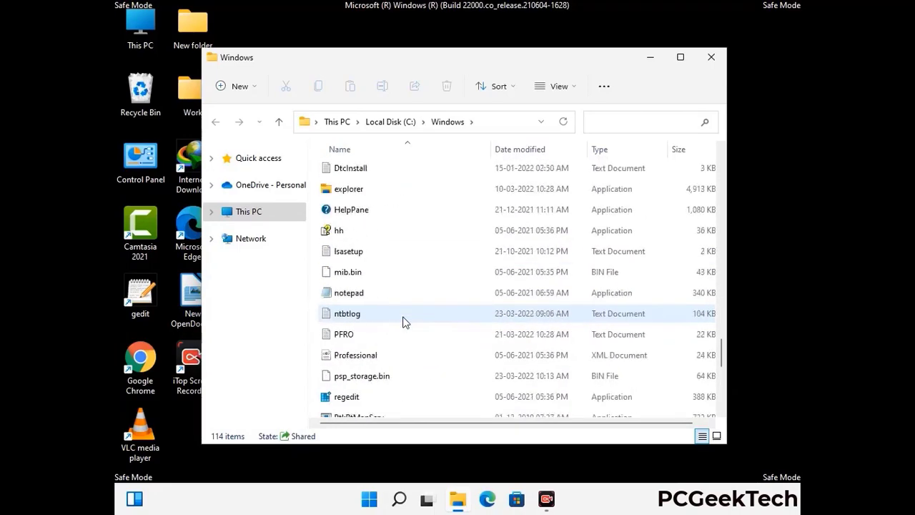
pyautogui.scroll(3, 403, 322)
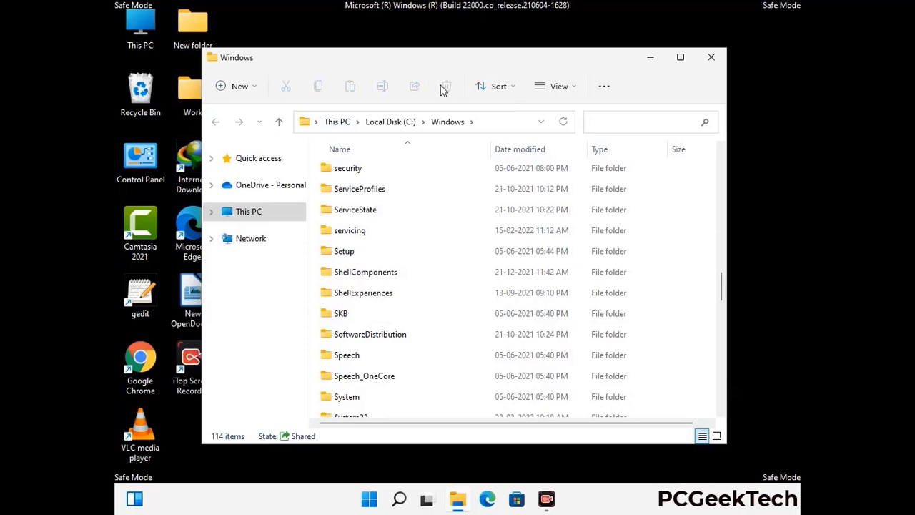
pyautogui.click(715, 58)
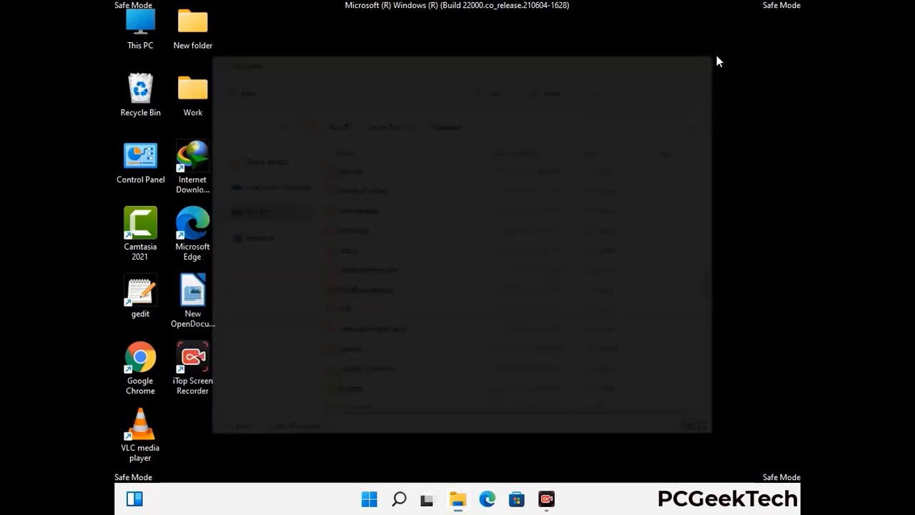
# - Open the user's Temp folder by running %temp%
pyautogui.press('super+r')
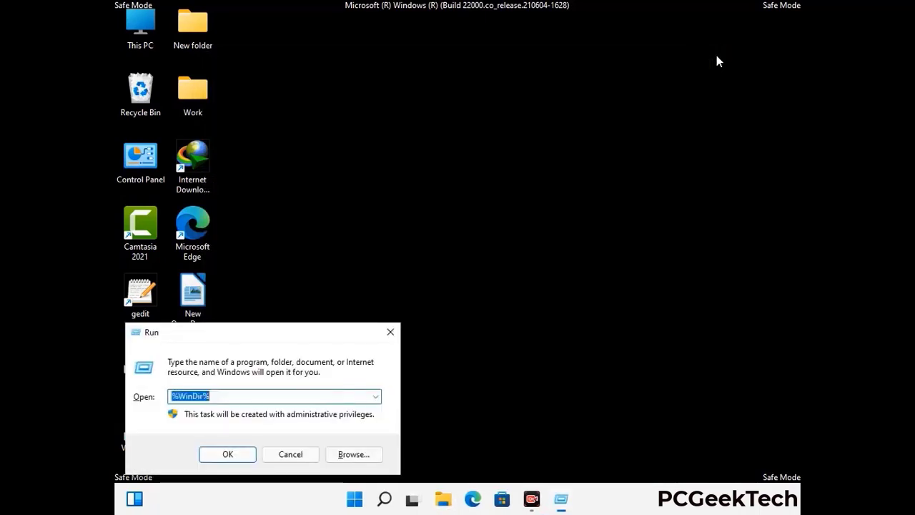
pyautogui.moveTo(305, 330); pyautogui.dragTo(521, 124)
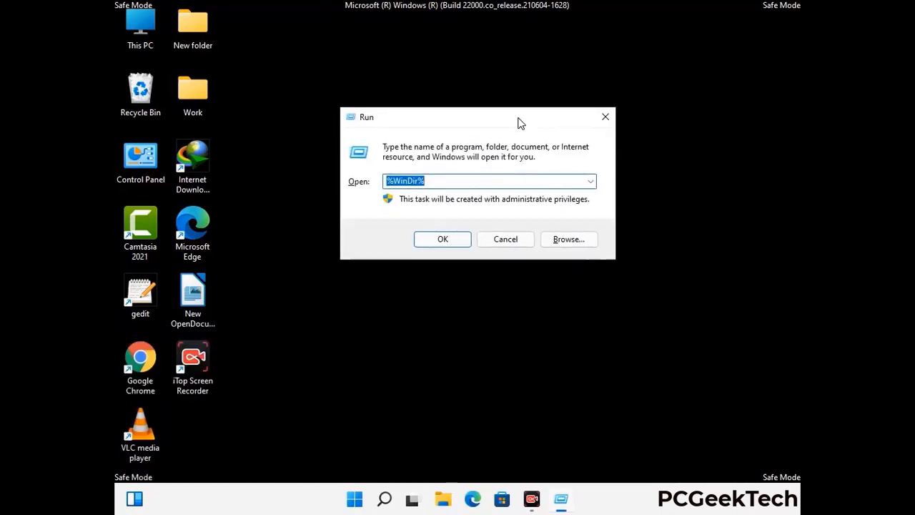
pyautogui.write('%temp%')
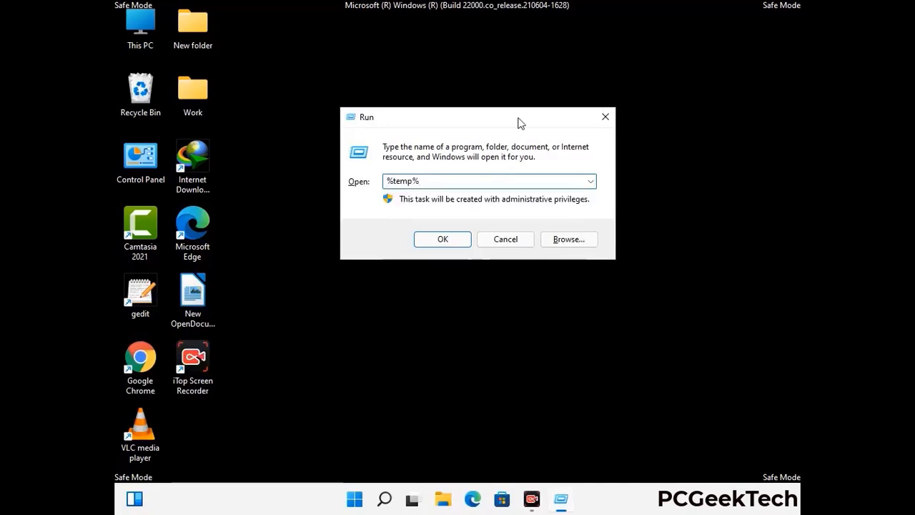
pyautogui.click(443, 239)
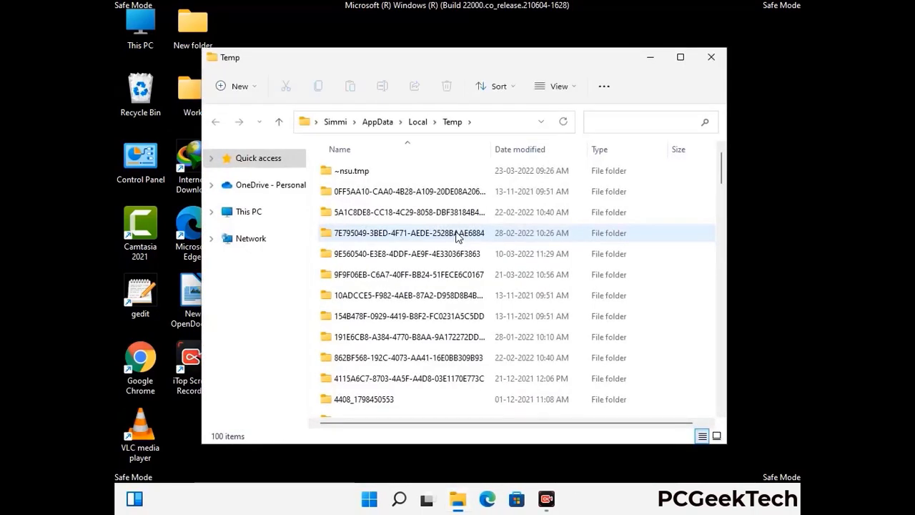
# - Select and delete all 100 items in the Temp folder, then close the window
pyautogui.click(415, 276)
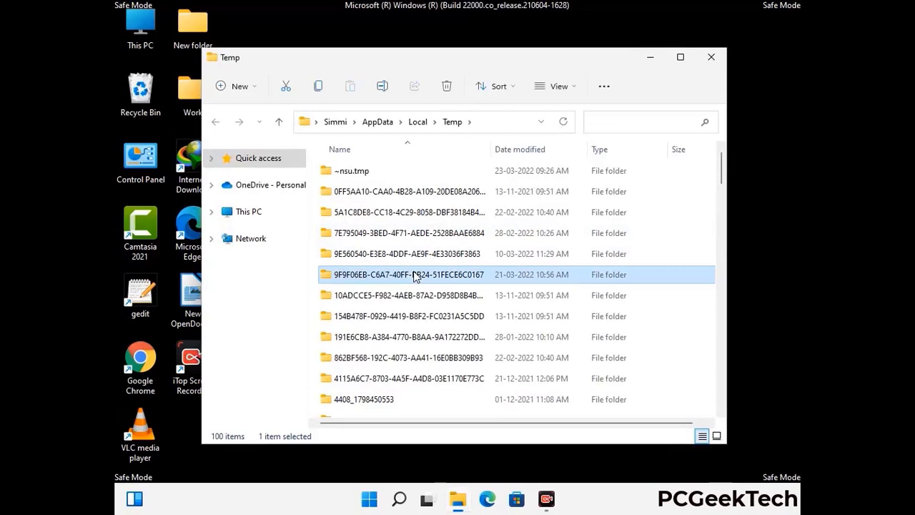
pyautogui.hotkey('ctrl', 'a')
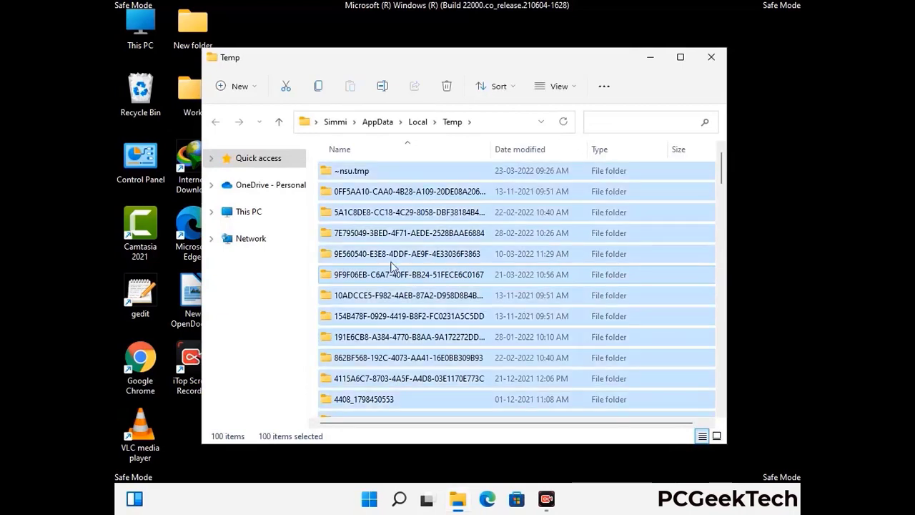
pyautogui.click(448, 86)
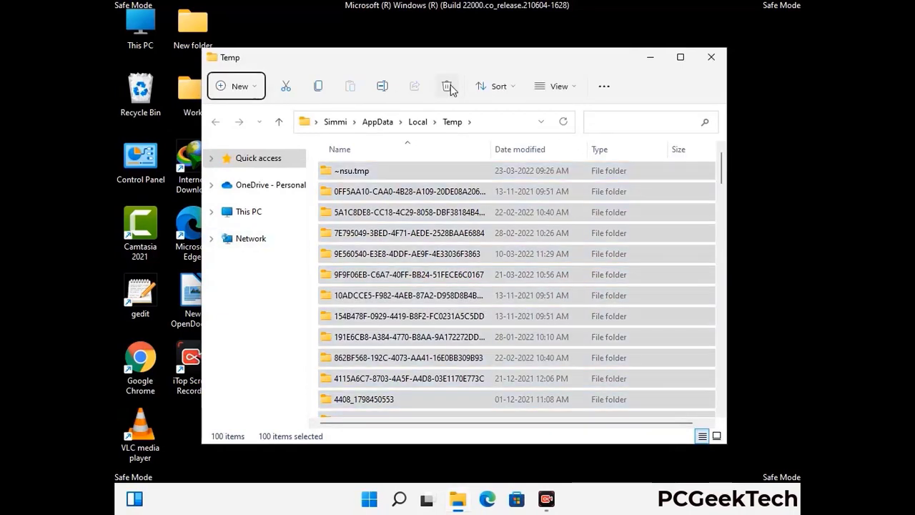
pyautogui.click(712, 57)
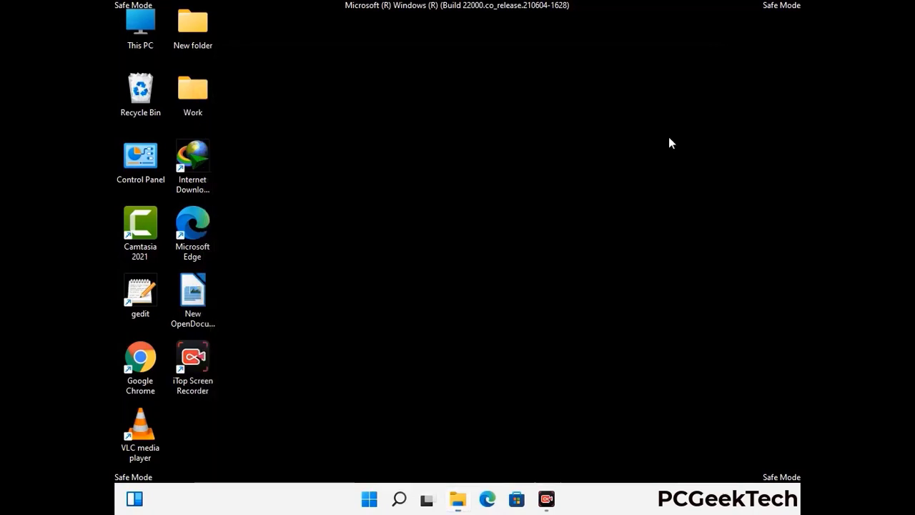
# - Run temp to open C:\Windows\Temp, delete all six items, and close the window
pyautogui.press('super+r')
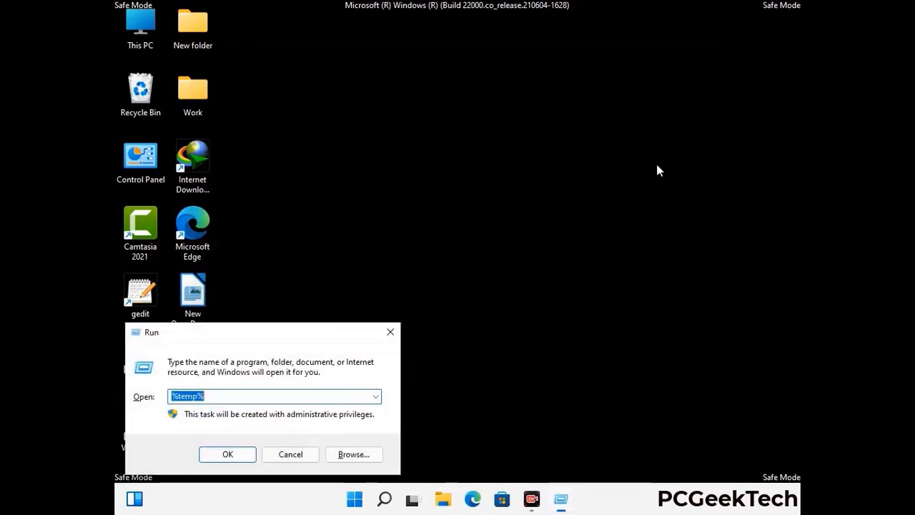
pyautogui.moveTo(310, 331); pyautogui.dragTo(521, 132)
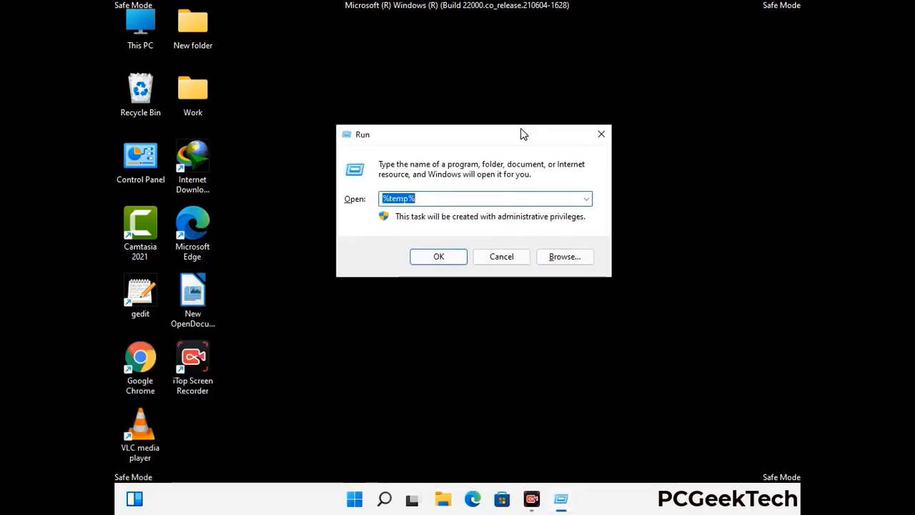
pyautogui.write('temp')
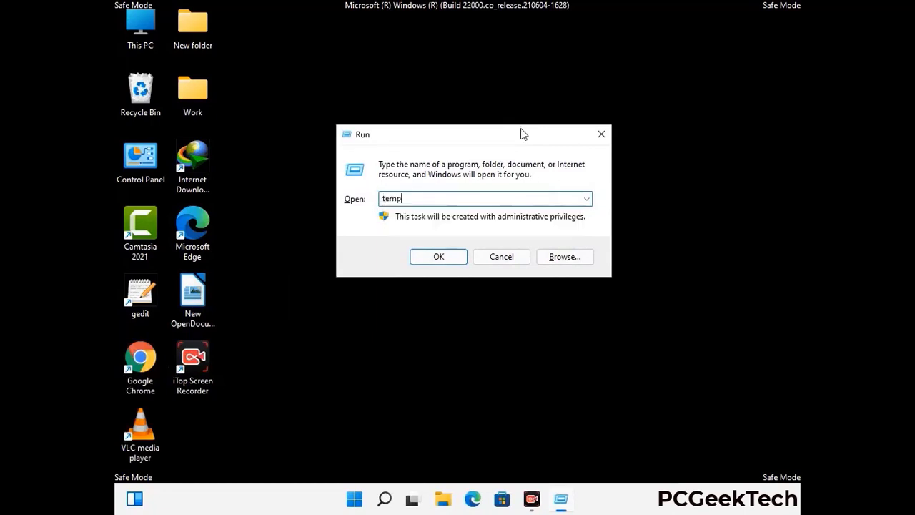
pyautogui.press('Return')
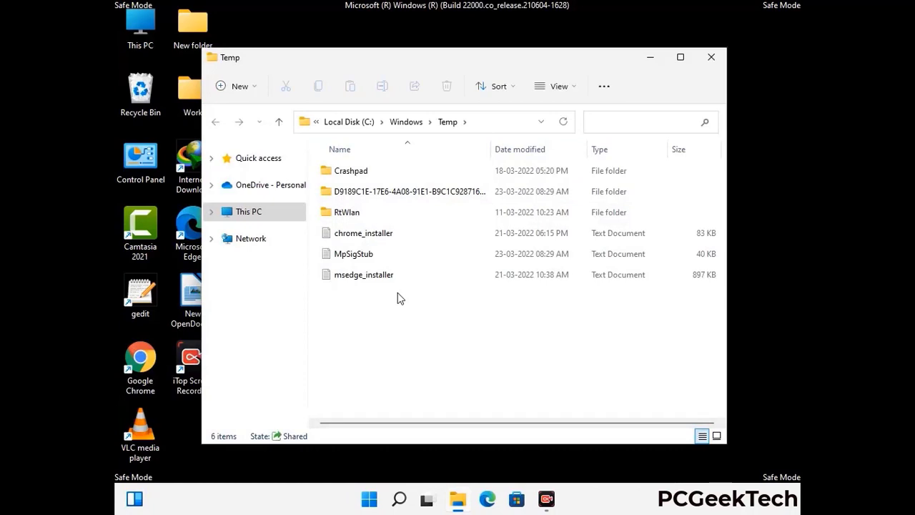
pyautogui.hotkey('ctrl', 'a')
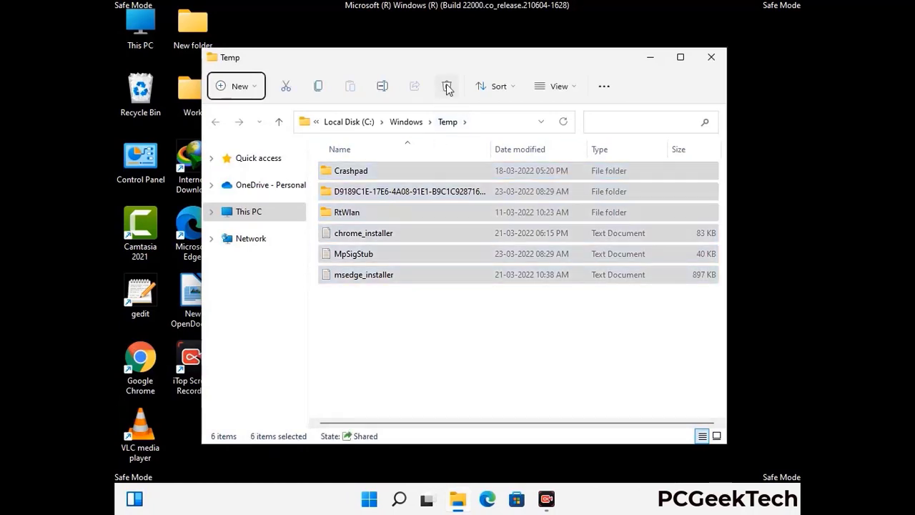
pyautogui.click(447, 86)
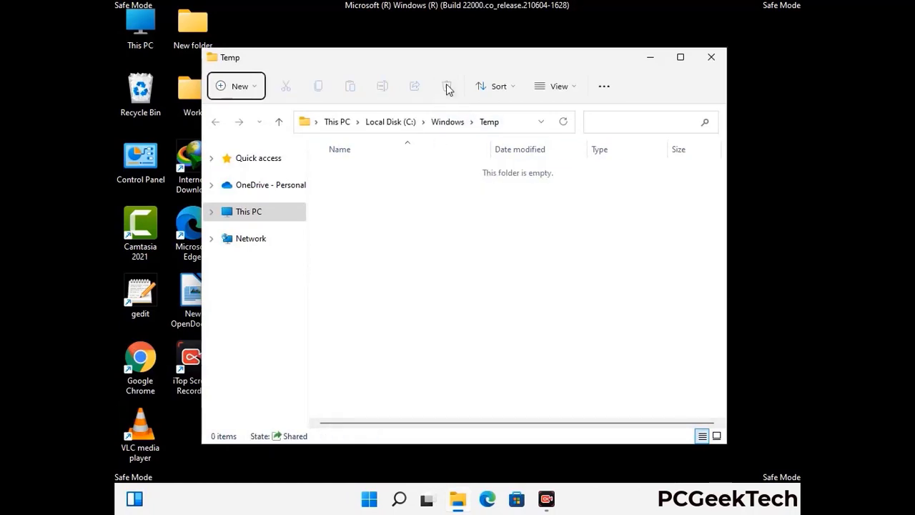
pyautogui.click(715, 60)
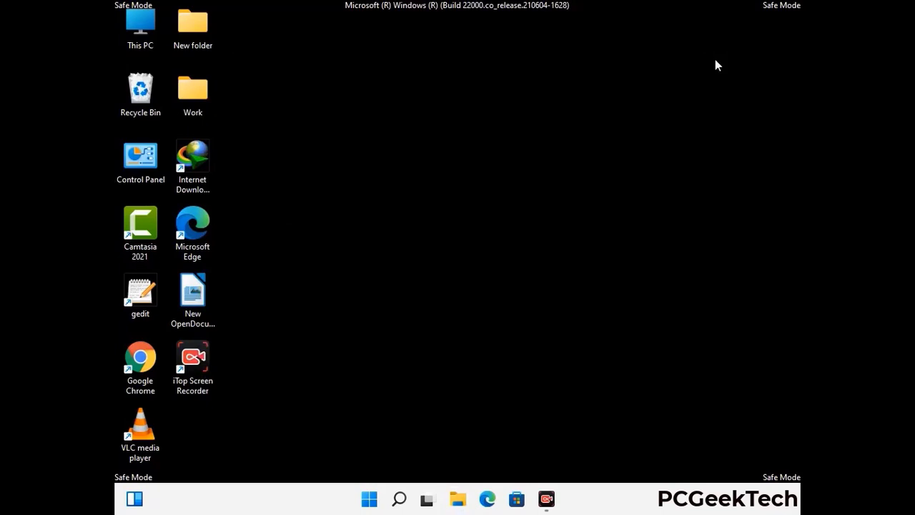
# - Launch Registry Editor from the Run box with 'regedit'
pyautogui.press('super+r')
pyautogui.moveTo(281, 336); pyautogui.dragTo(476, 115)
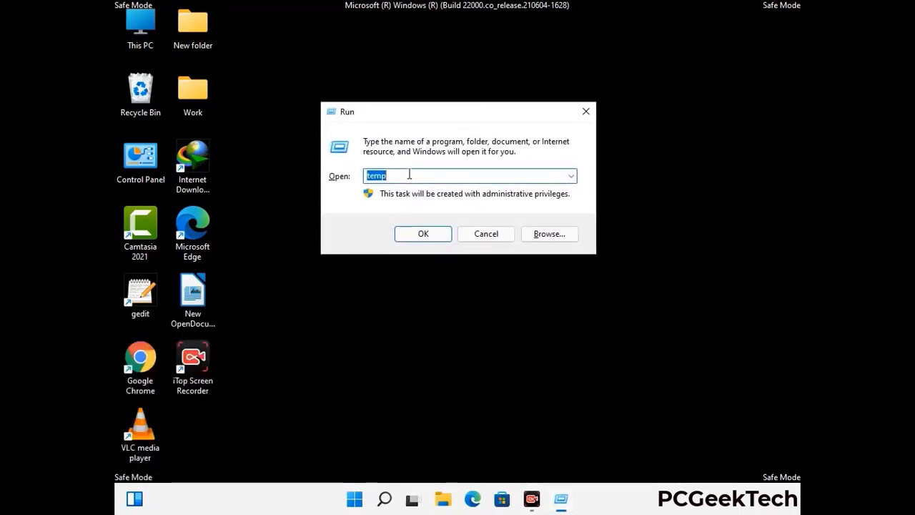
pyautogui.write('regedit')
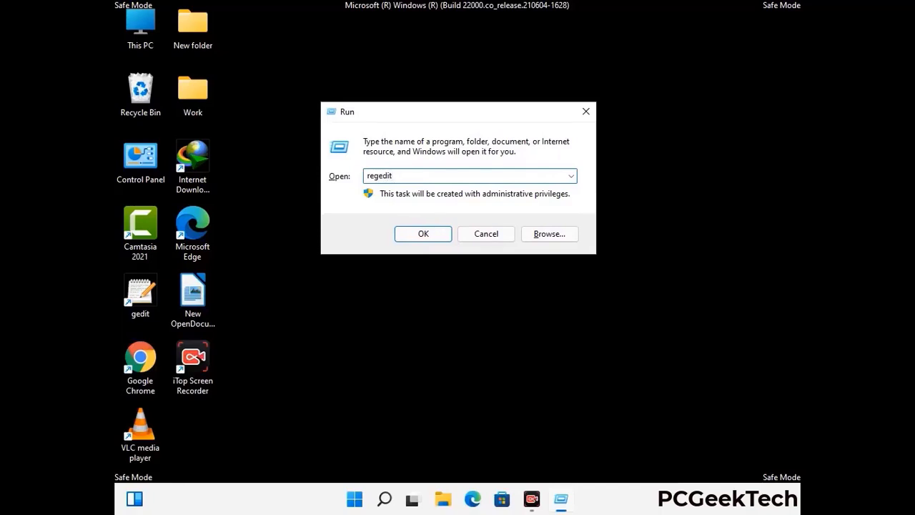
pyautogui.press('Return')
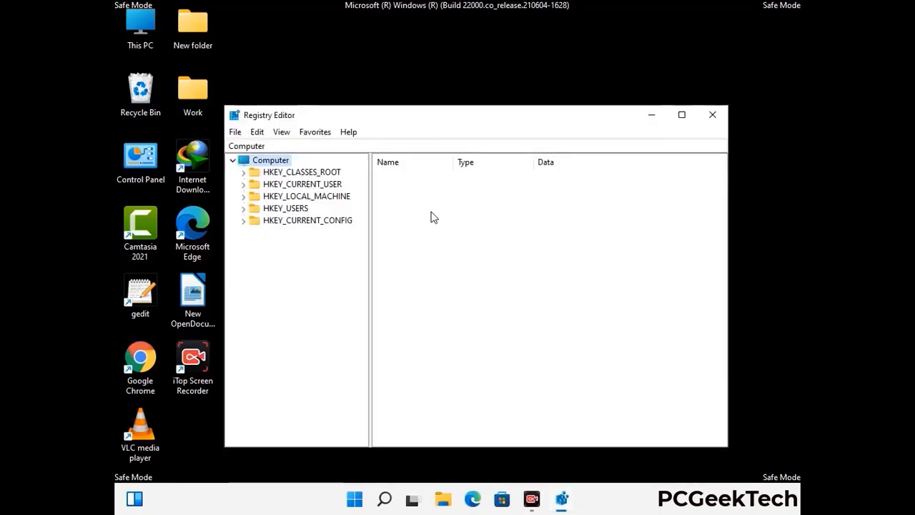
# - Expand HKEY_CURRENT_USER > Software > Microsoft in the registry tree
pyautogui.click(307, 196)
pyautogui.click(243, 184)
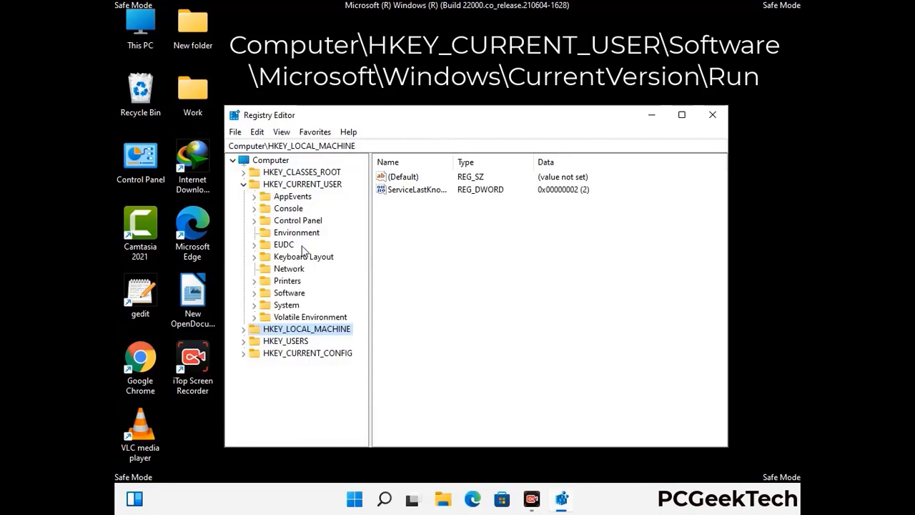
pyautogui.click(288, 295)
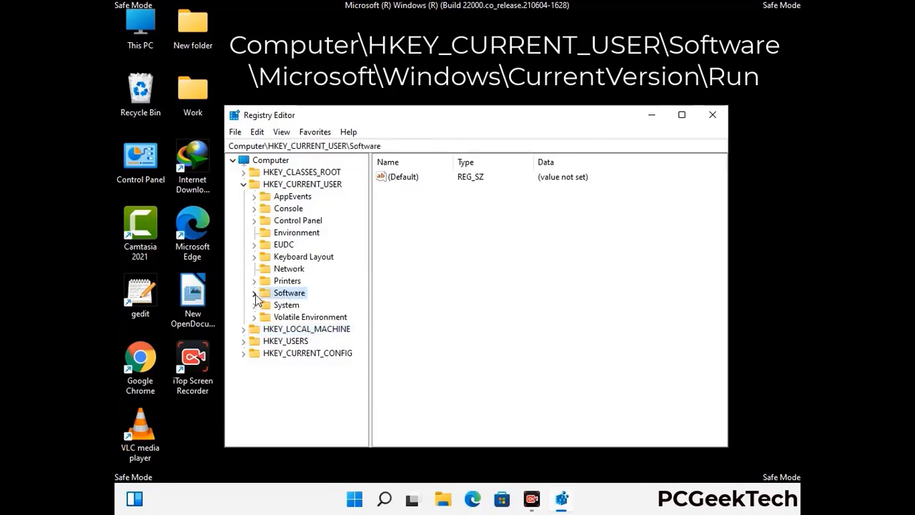
pyautogui.click(253, 294)
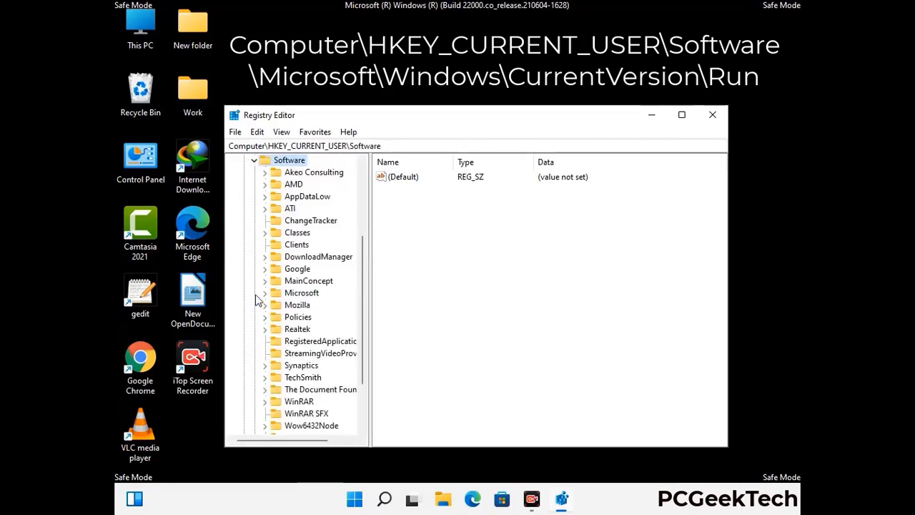
pyautogui.doubleClick(299, 294)
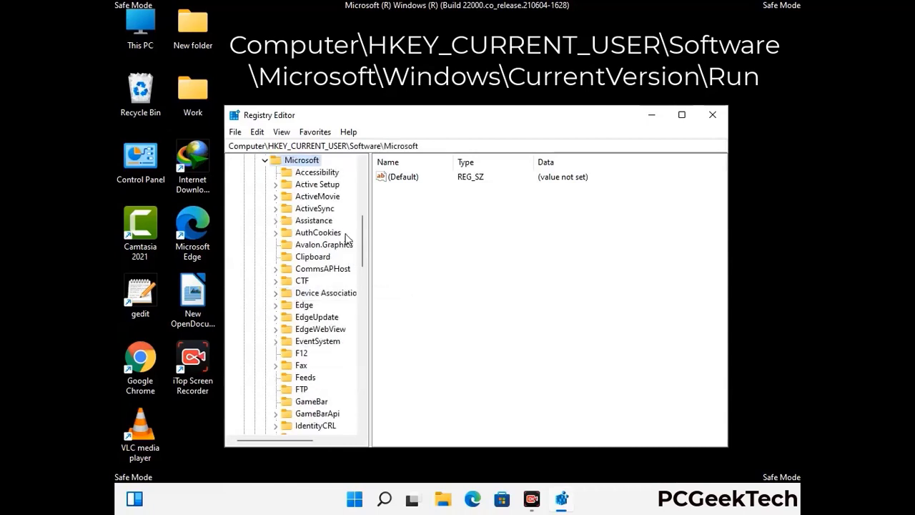
# - Open Windows > CurrentVersion under Microsoft to reveal its Run and RunOnce subkeys
pyautogui.scroll(-2, 330, 312)
pyautogui.scroll(-2, 330, 313)
pyautogui.scroll(-1, 330, 313)
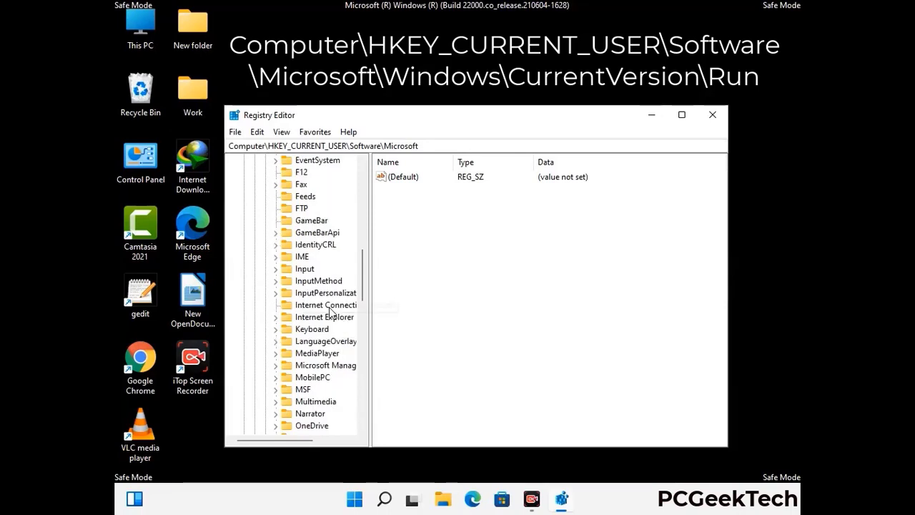
pyautogui.scroll(-2, 331, 313)
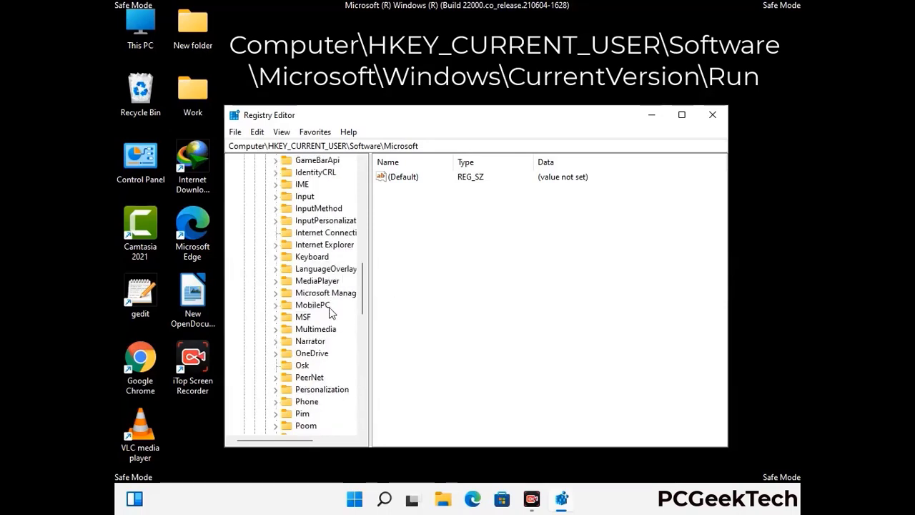
pyautogui.scroll(-7, 331, 312)
pyautogui.scroll(-3, 330, 312)
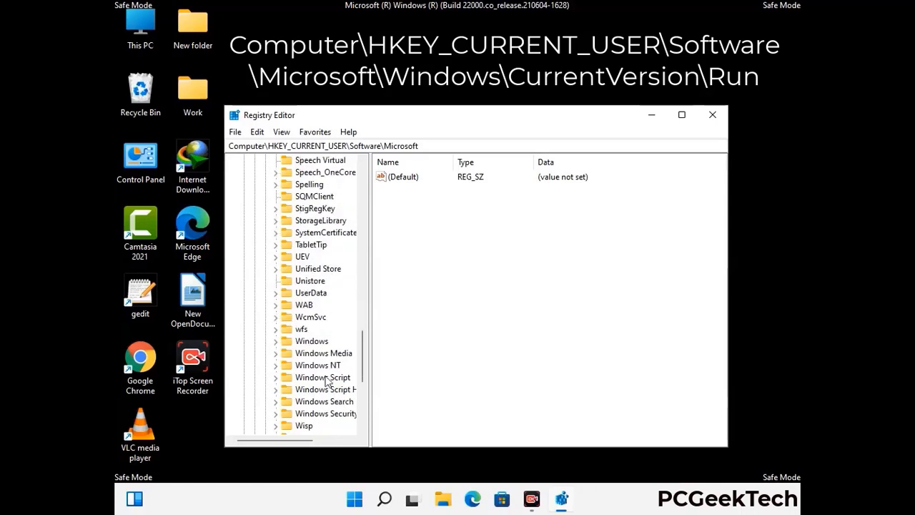
pyautogui.doubleClick(322, 341)
pyautogui.scroll(-1, 331, 335)
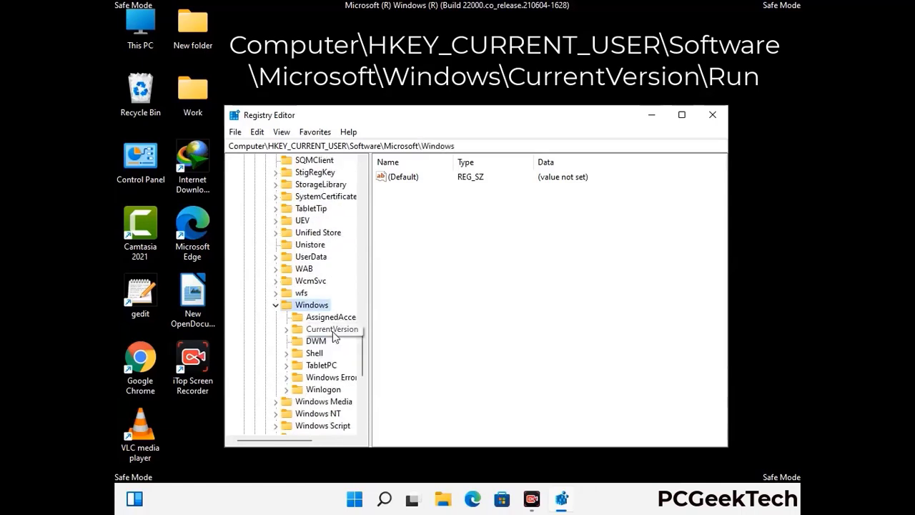
pyautogui.doubleClick(332, 331)
pyautogui.scroll(-6, 331, 322)
pyautogui.scroll(-4, 328, 309)
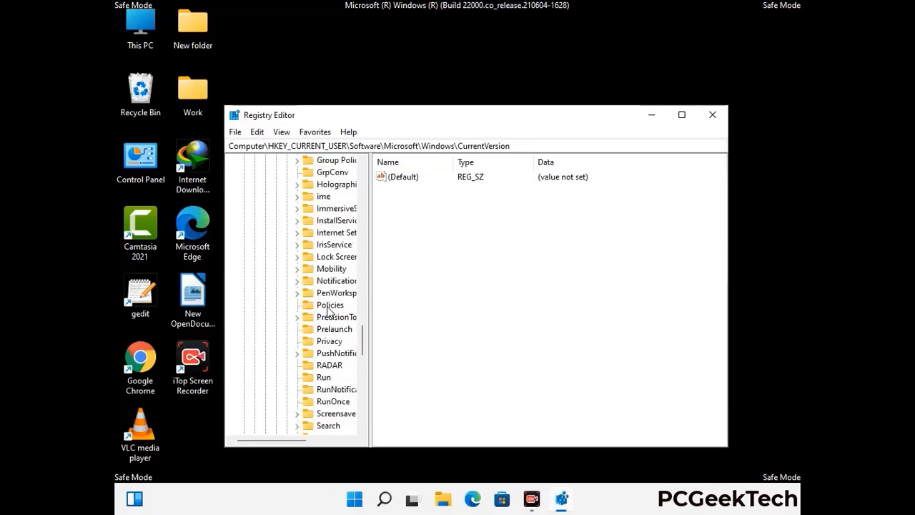
pyautogui.scroll(-1, 329, 309)
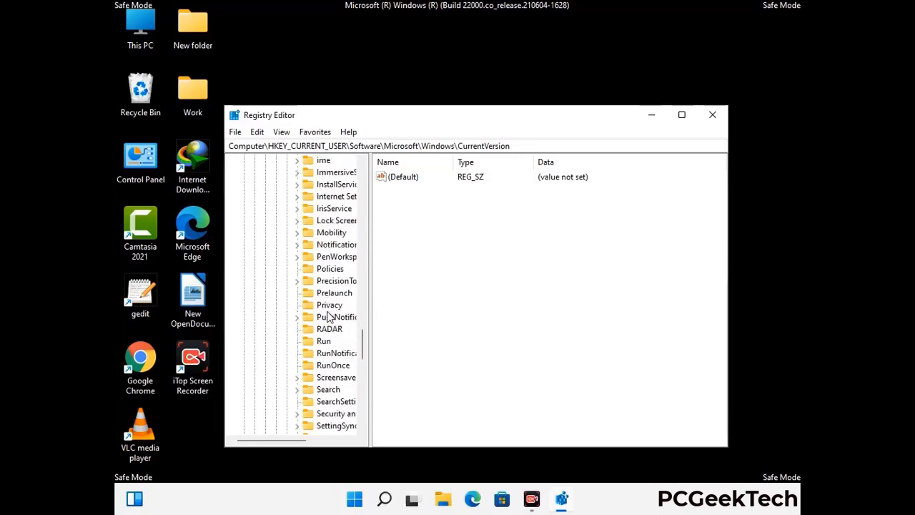
# - Delete the ScreenRec value from the Run key, keeping IDMan, MicrosoftEdge and OneDrive
pyautogui.click(324, 342)
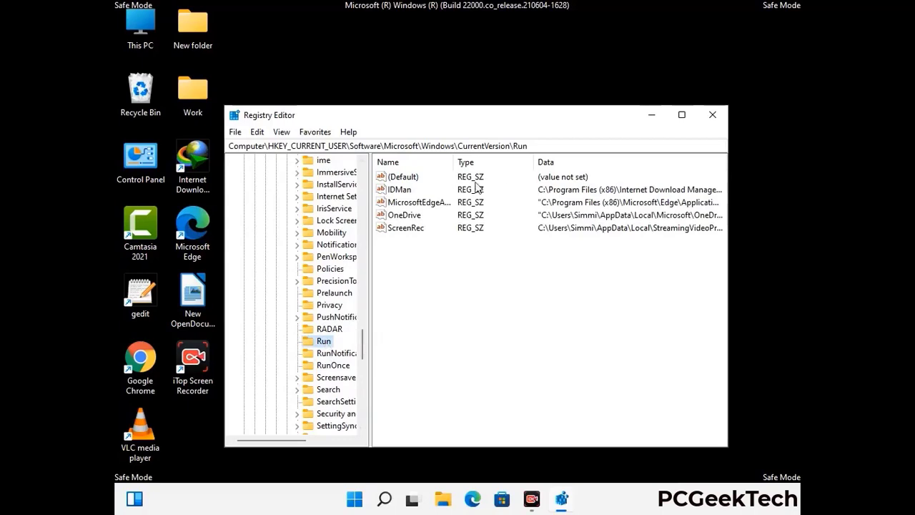
pyautogui.click(405, 229)
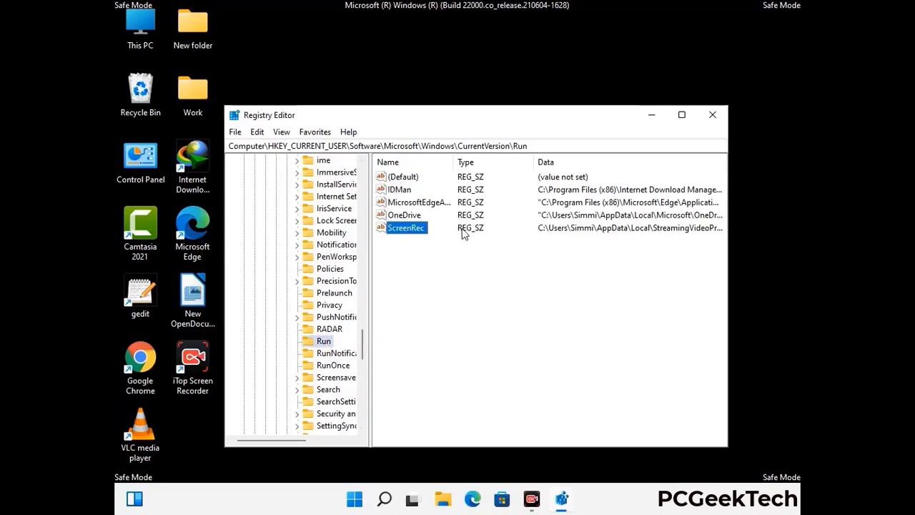
pyautogui.click(428, 228)
pyautogui.click(414, 233)
pyautogui.rightClick(413, 231)
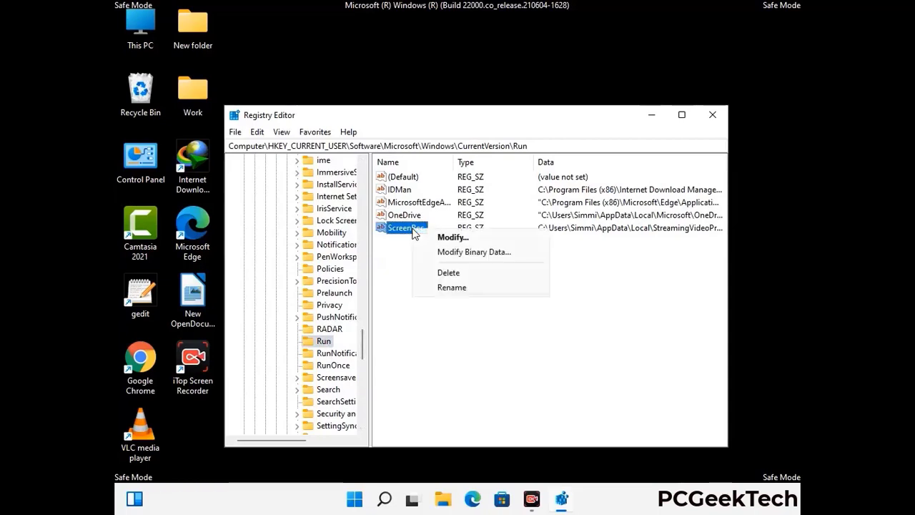
pyautogui.click(439, 271)
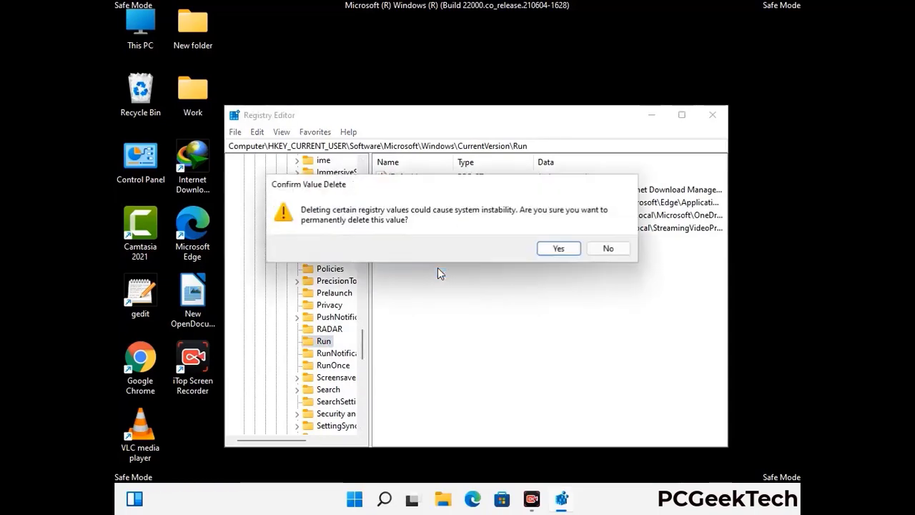
pyautogui.click(559, 249)
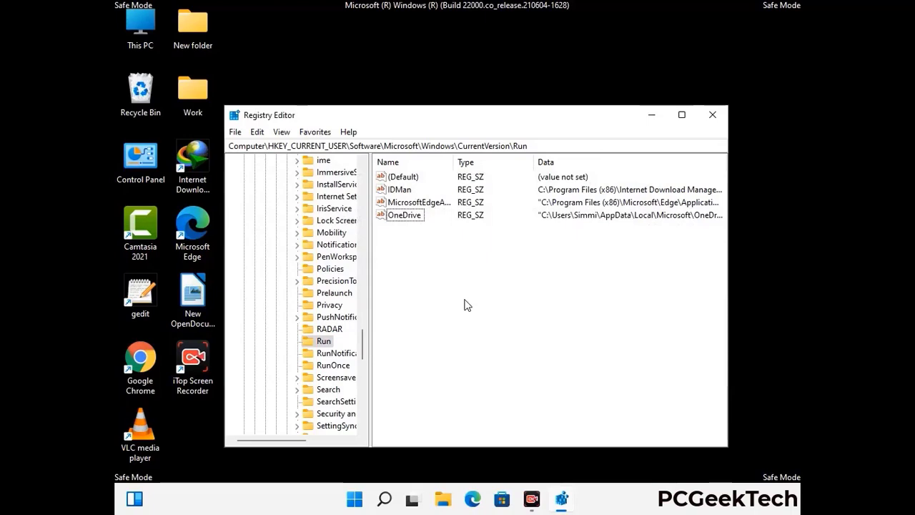
# - Search the registry for 'Virus Nam', cancel the search, and close Registry Editor
pyautogui.hotkey('ctrl', 'f')
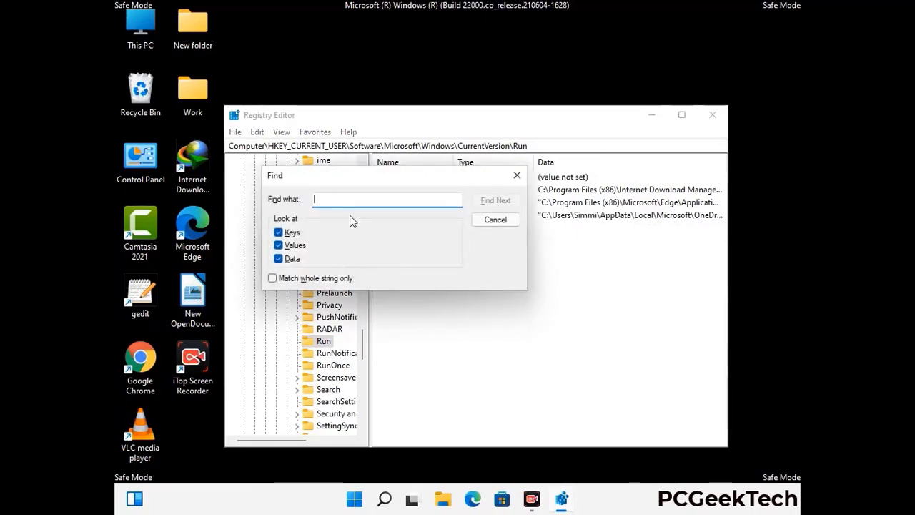
pyautogui.write('Virus Name')
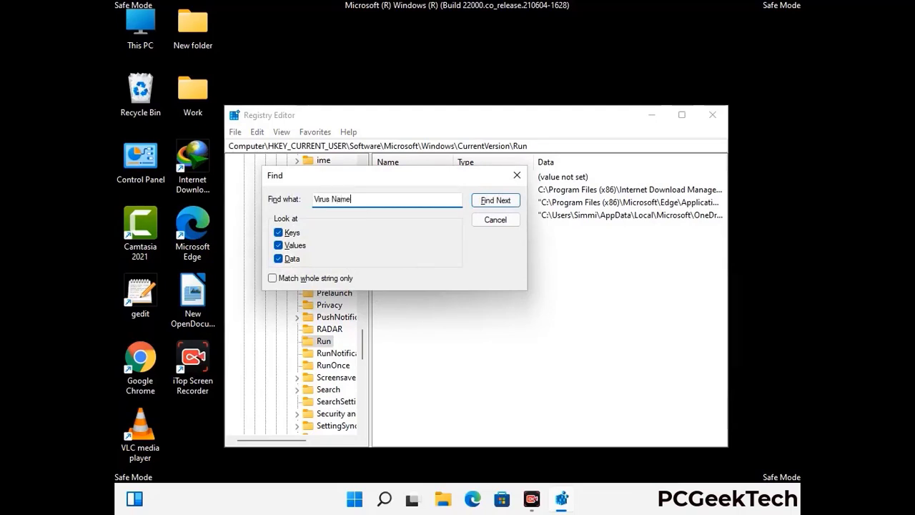
pyautogui.click(485, 203)
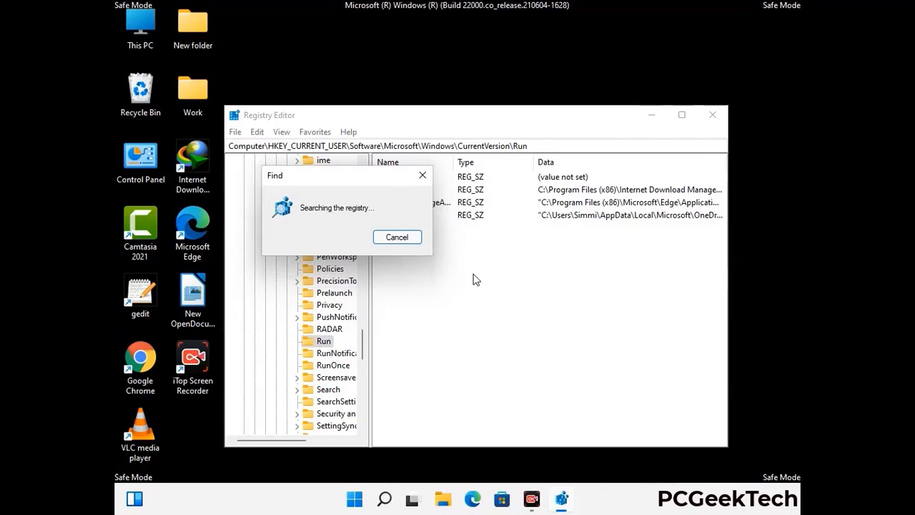
pyautogui.click(428, 178)
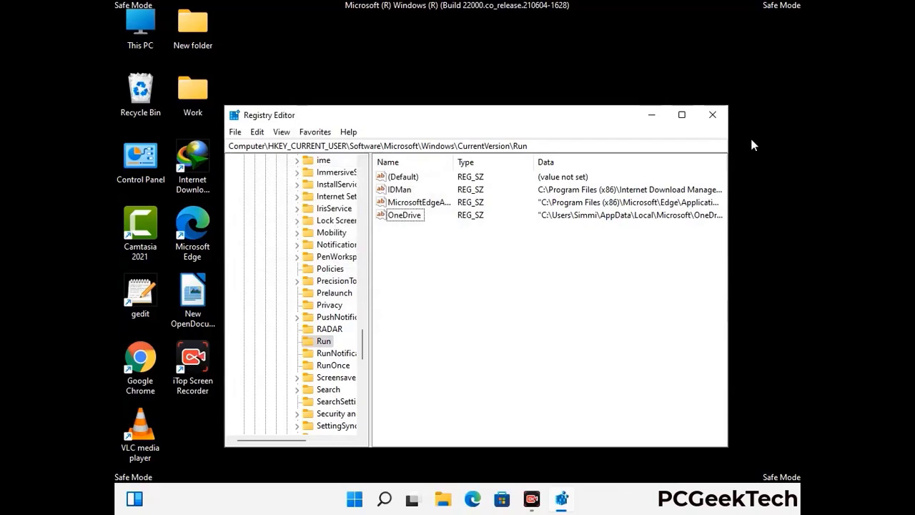
pyautogui.click(713, 115)
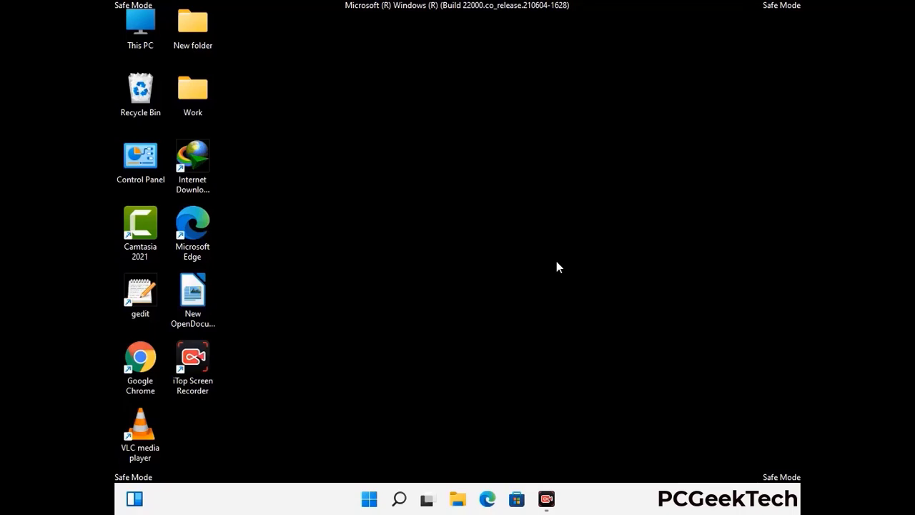
# - Launch System Configuration by running 'msconfig' from the Run box
pyautogui.press('super+r')
pyautogui.moveTo(266, 329); pyautogui.dragTo(467, 138)
pyautogui.write('ms')
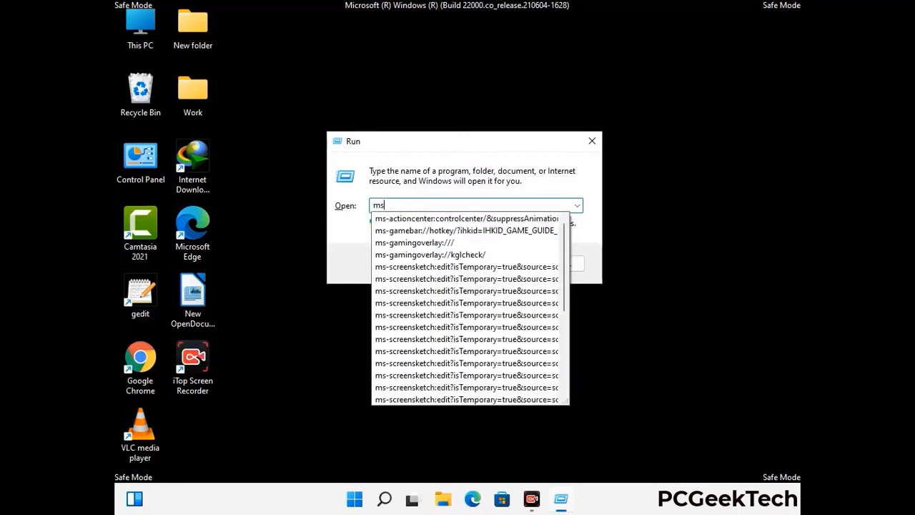
pyautogui.write('config')
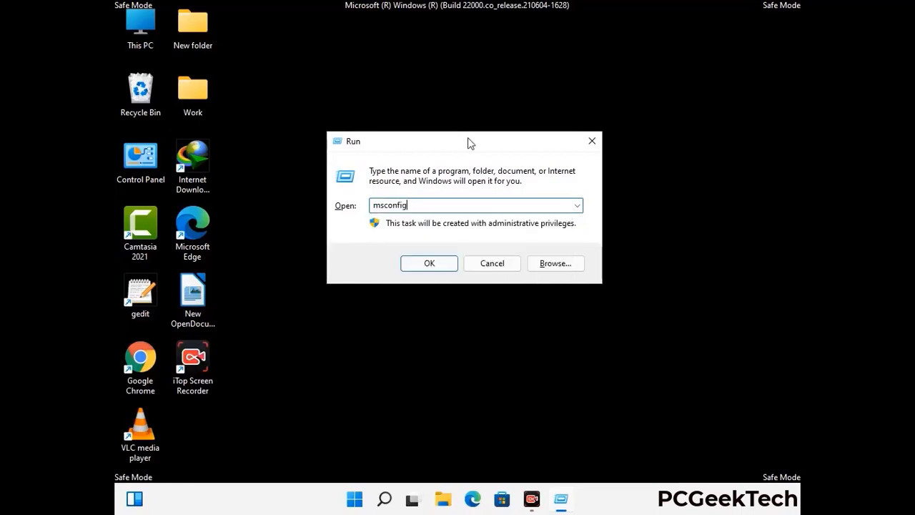
pyautogui.click(425, 263)
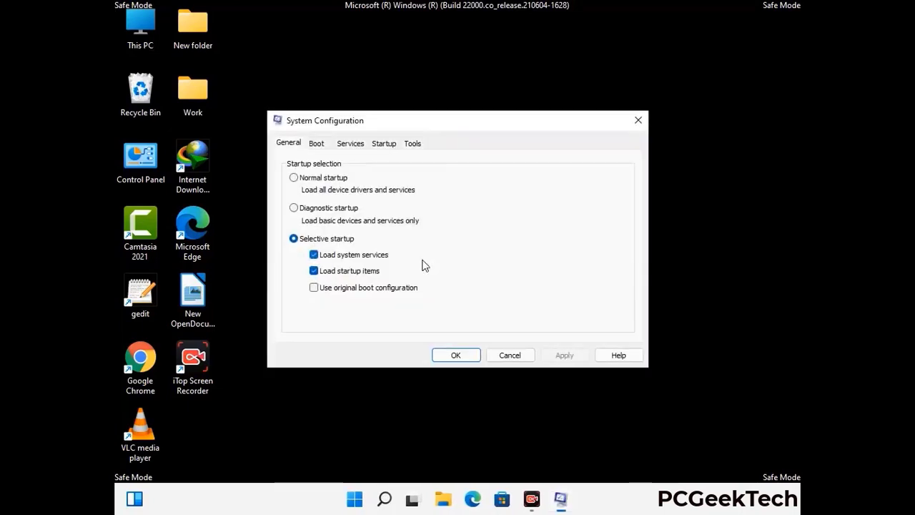
# - Uncheck Safe boot under Boot options on the Boot page
pyautogui.click(316, 143)
pyautogui.click(306, 325)
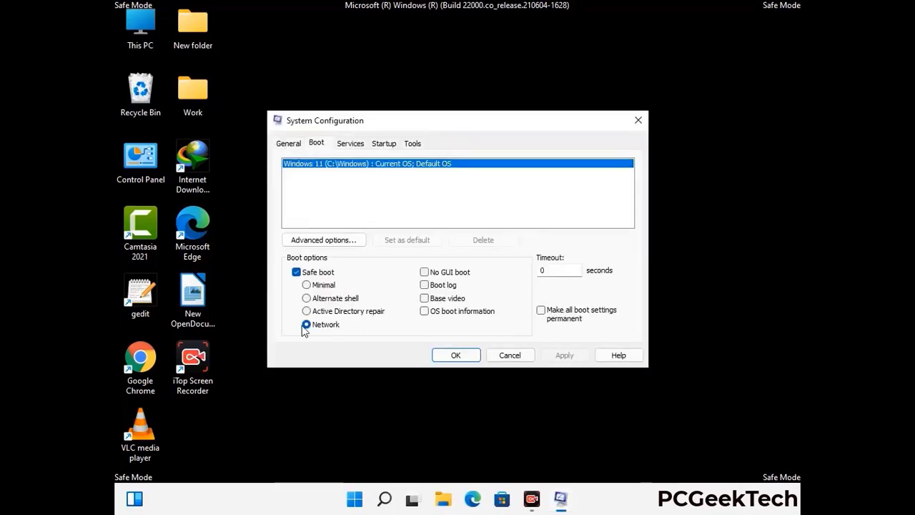
pyautogui.click(296, 272)
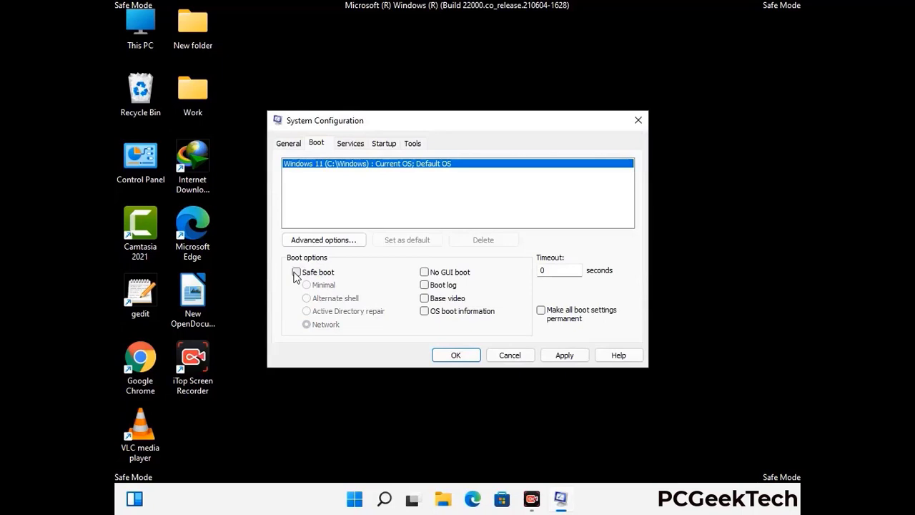